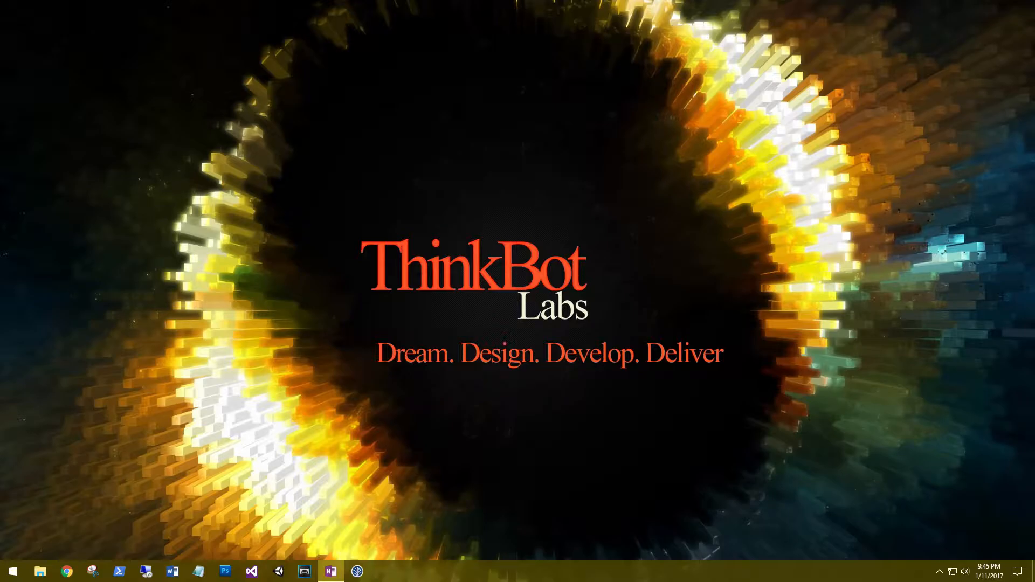
# Step: Open Unity and create a new 3D project named The Magician
pyautogui.click(279, 571)
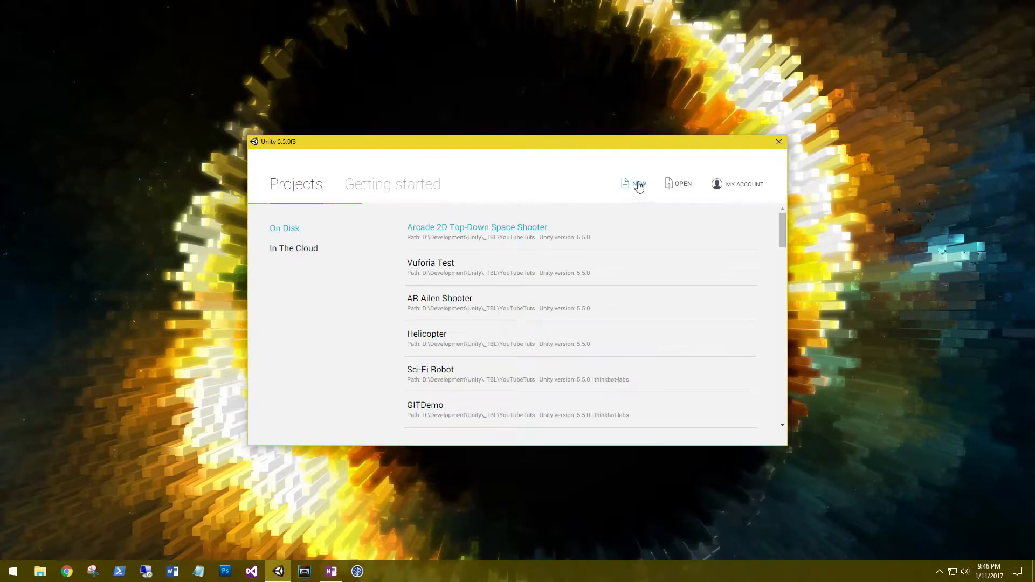
pyautogui.click(639, 186)
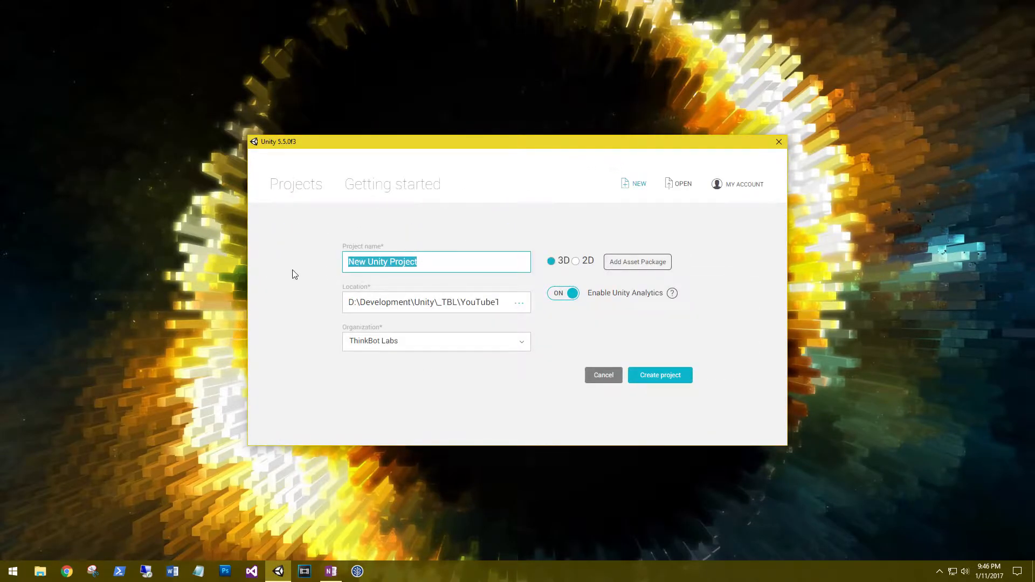
pyautogui.write('The Magici')
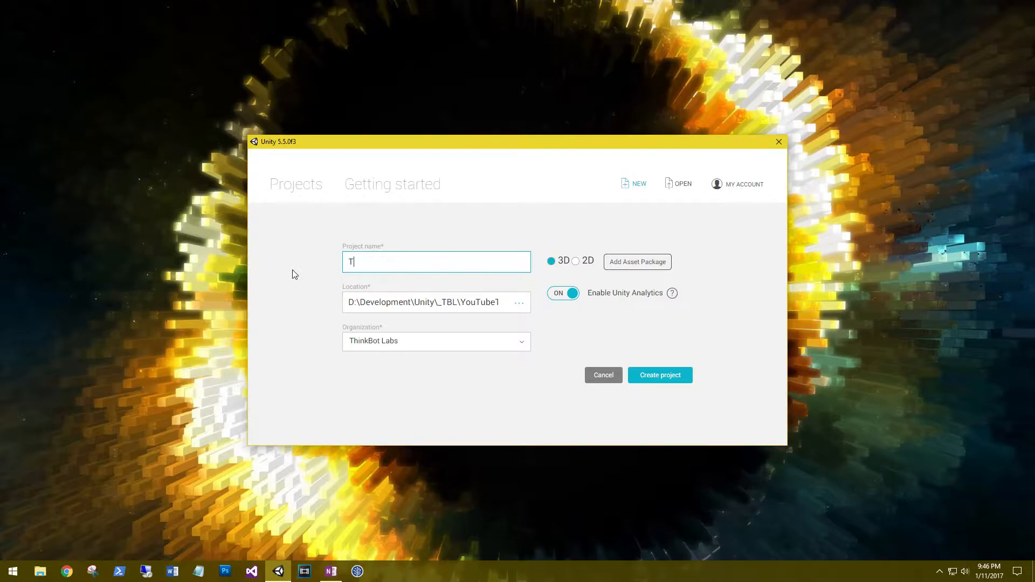
pyautogui.write('an')
pyautogui.click(659, 380)
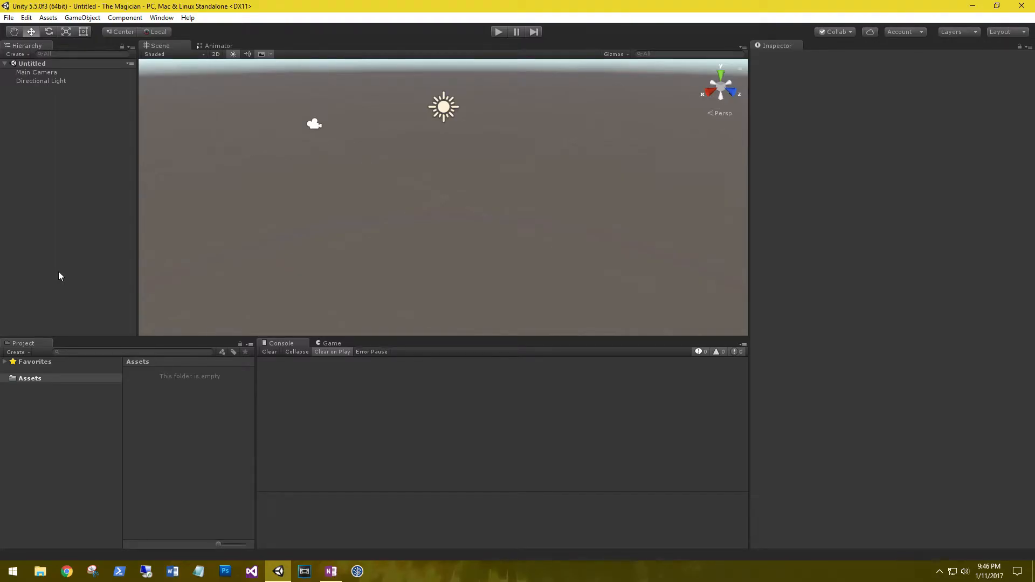
# Step: Search the Asset Store for "adventure creator" and open the Adventure Creator asset page
pyautogui.click(161, 17)
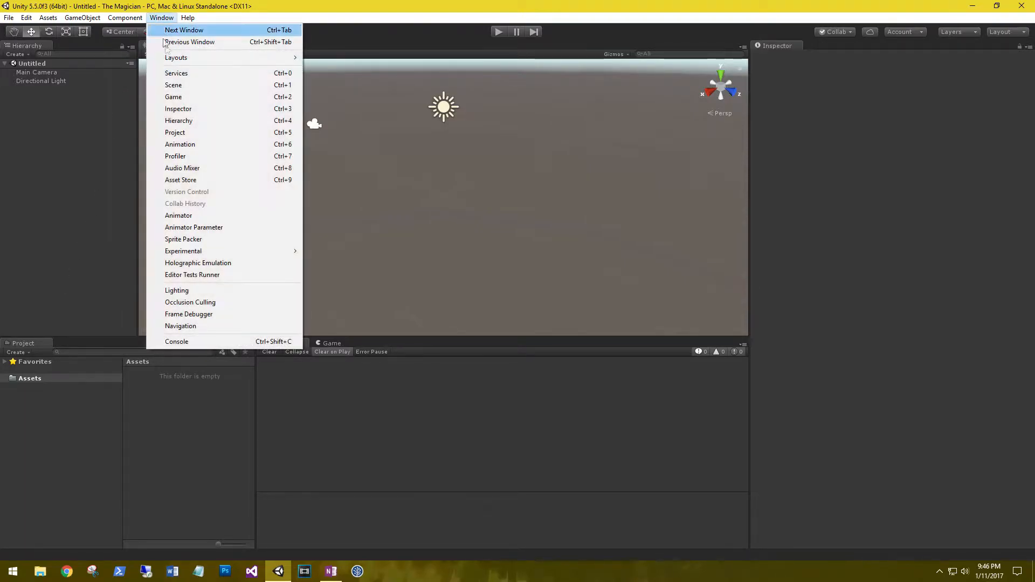
pyautogui.click(184, 180)
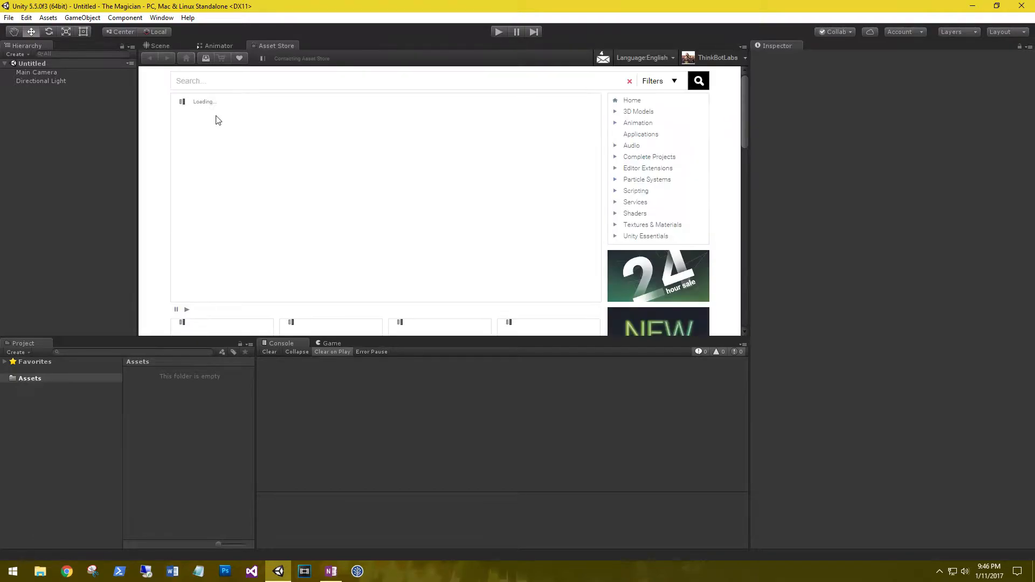
pyautogui.click(228, 81)
pyautogui.write('adventure creator')
pyautogui.press('Return')
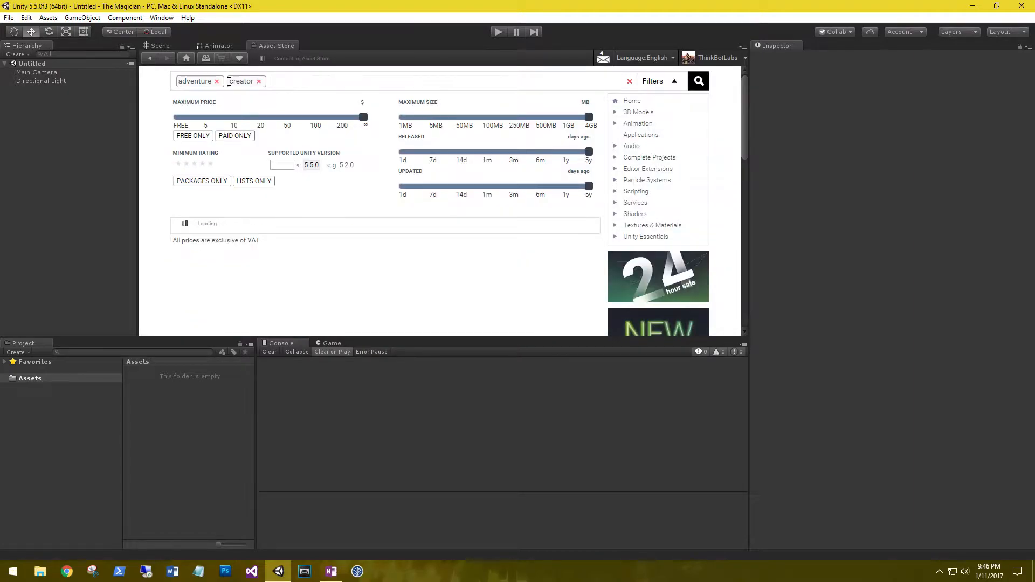
pyautogui.click(247, 257)
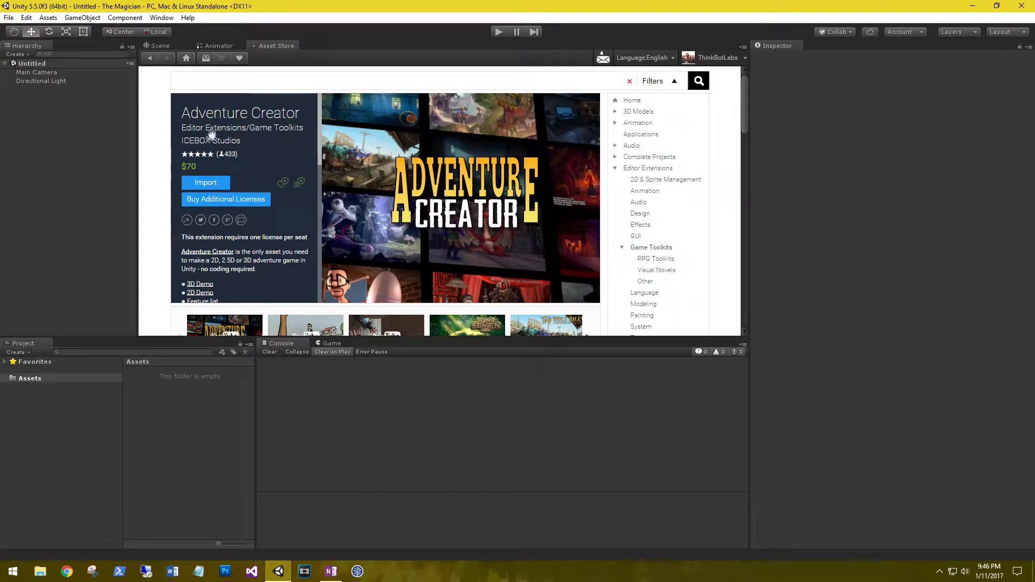
# Step: Import the Adventure Creator package without its 2D Demo and Demo folders, and let it create its required input and layers
pyautogui.click(207, 184)
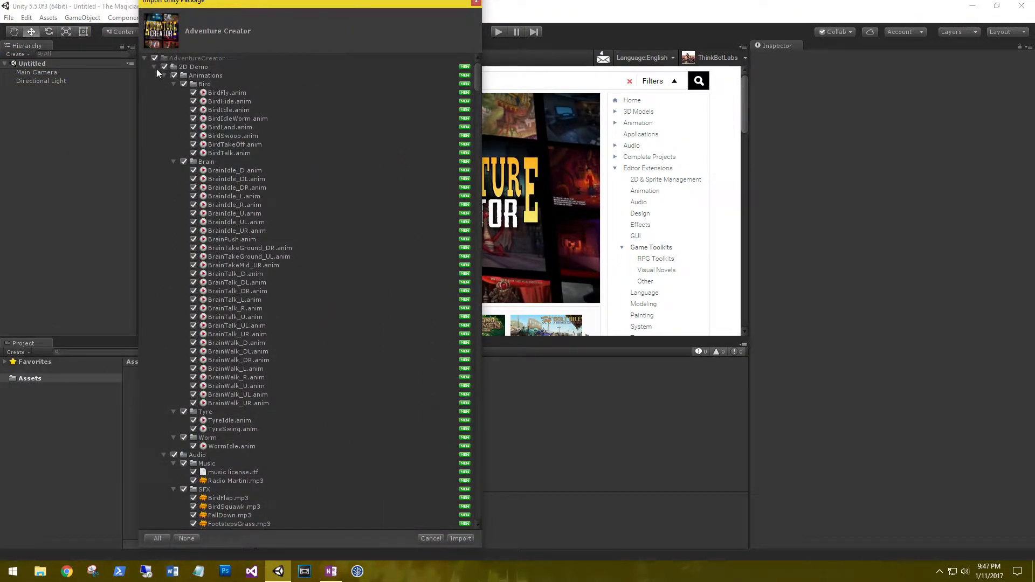
pyautogui.click(165, 67)
pyautogui.click(154, 67)
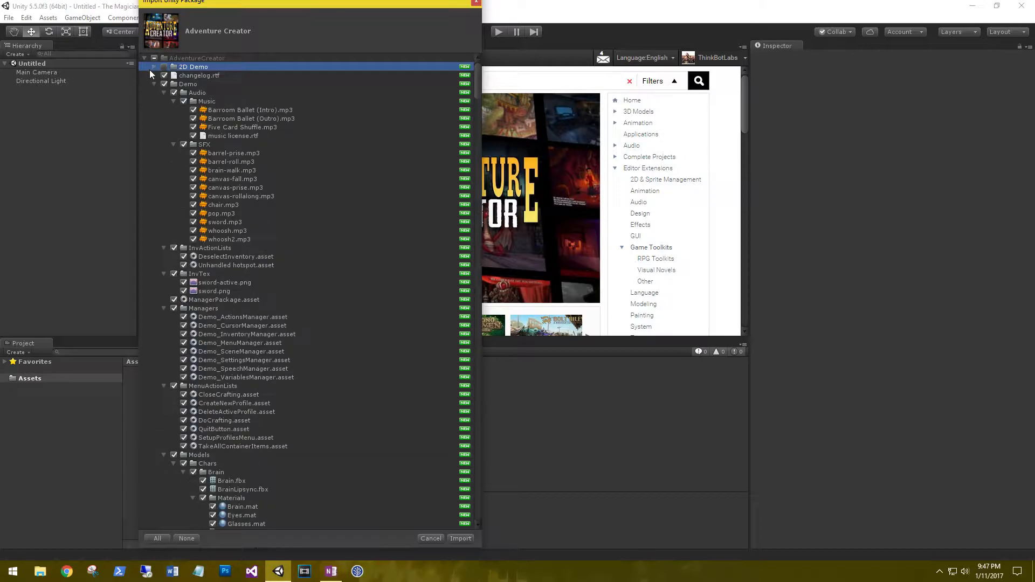
pyautogui.click(165, 84)
pyautogui.click(153, 84)
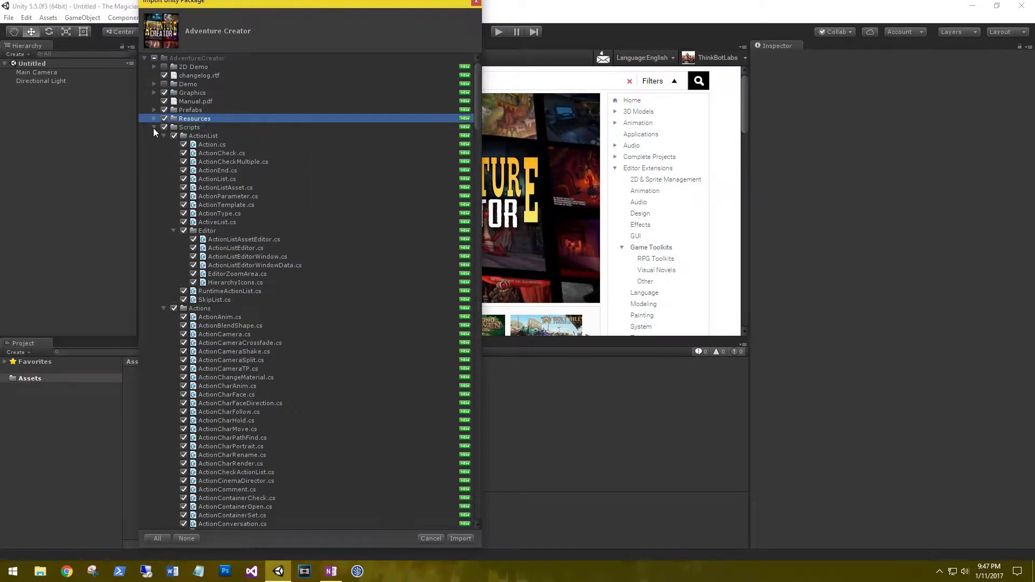
pyautogui.click(153, 128)
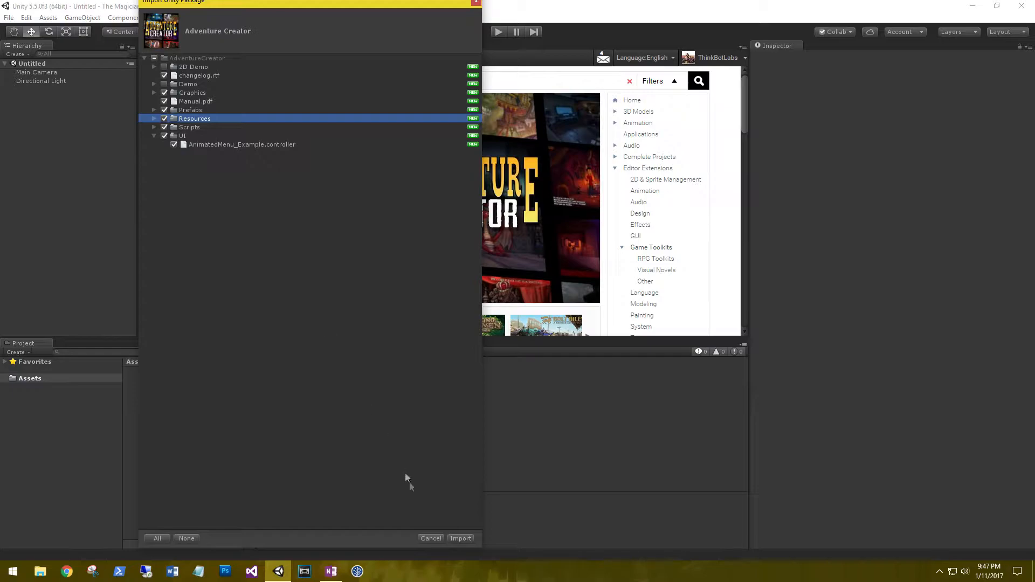
pyautogui.click(460, 539)
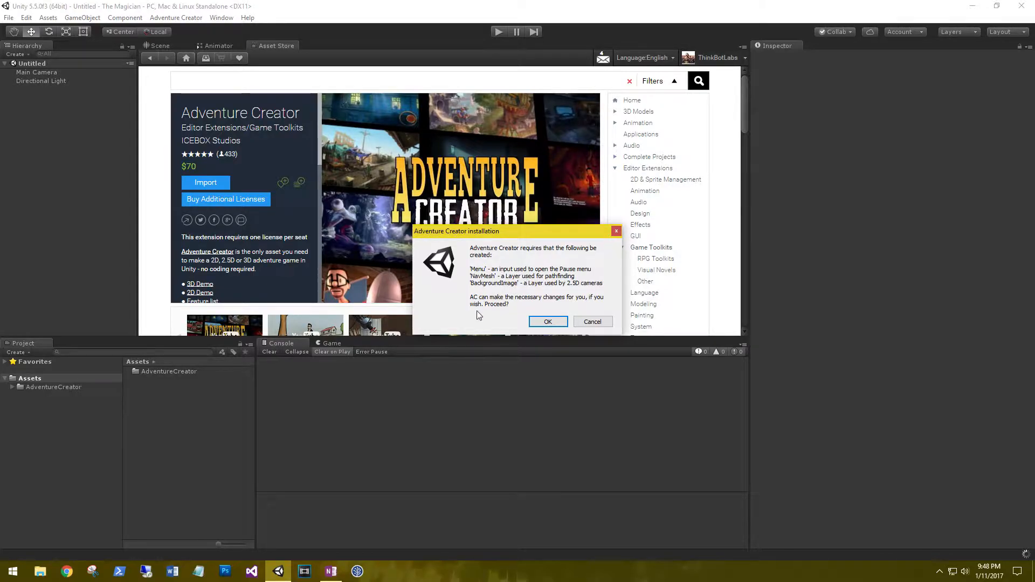
pyautogui.click(545, 322)
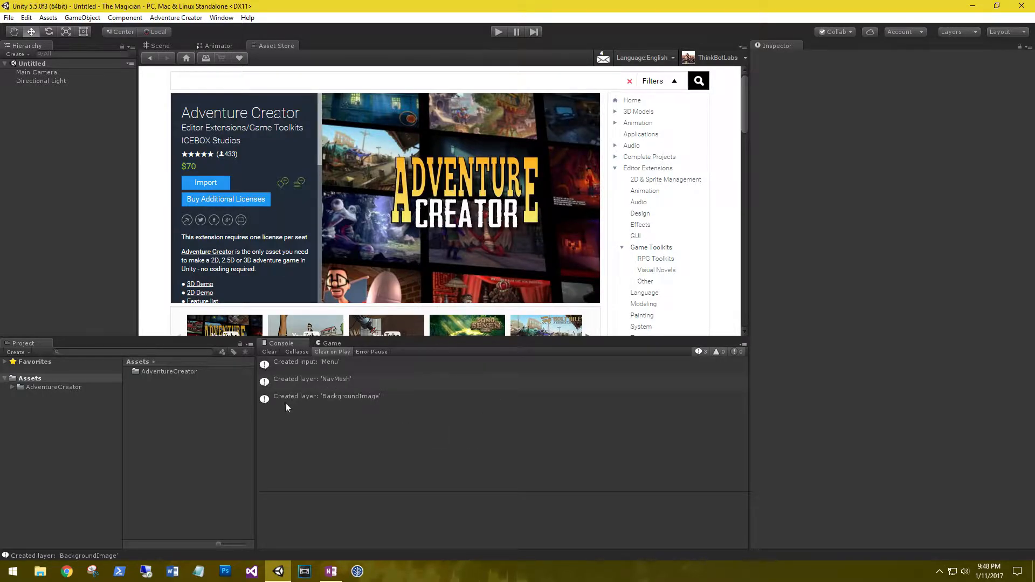
# Step: Clear the console messages and close the Asset Store
pyautogui.click(265, 352)
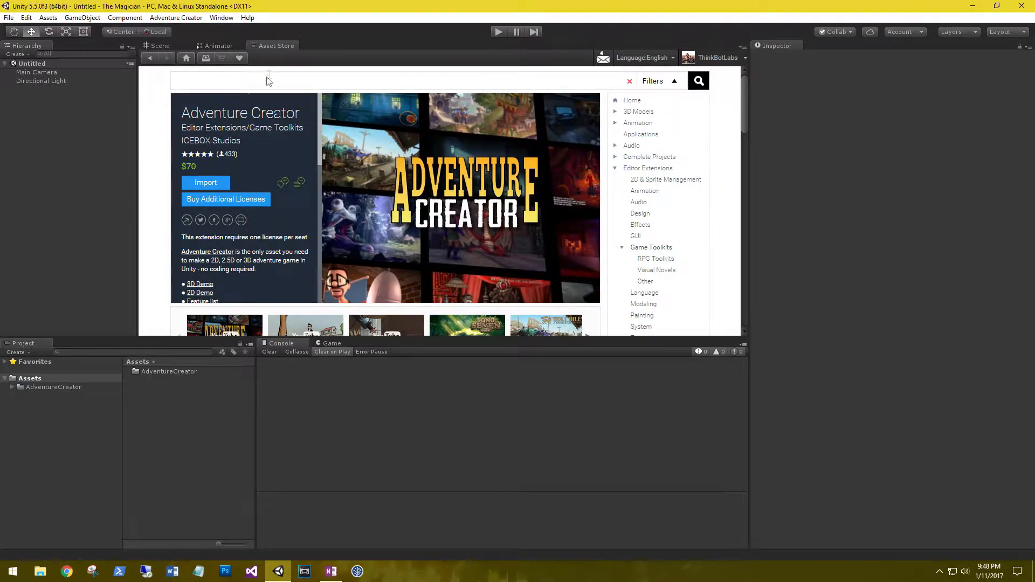
pyautogui.rightClick(276, 45)
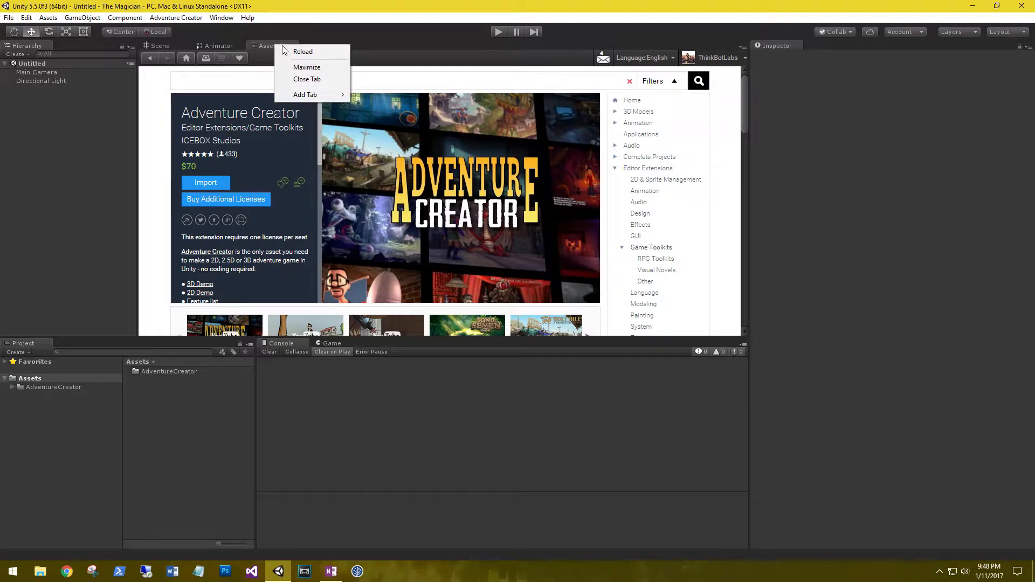
pyautogui.click(306, 79)
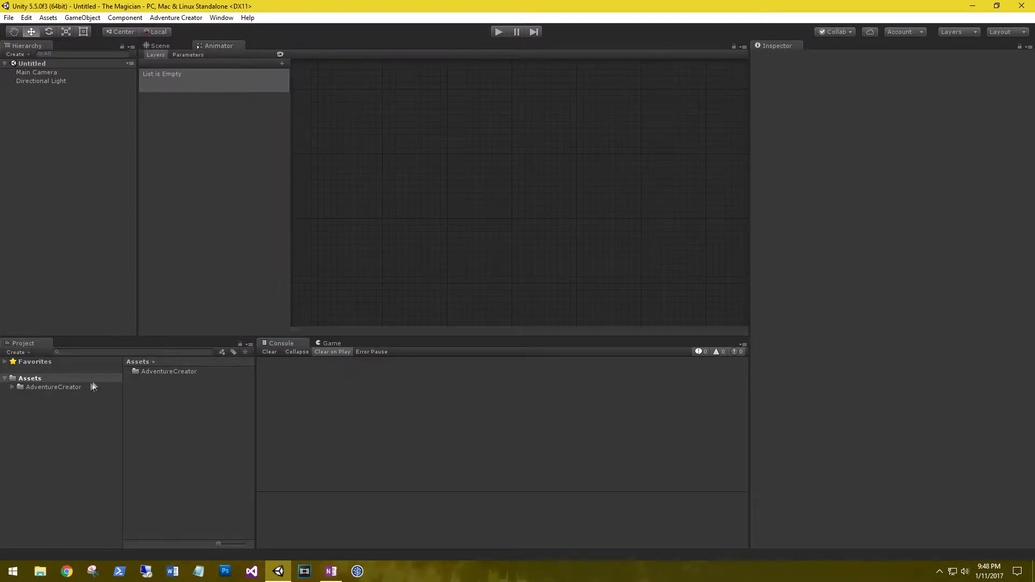
# Step: Start Adventure Creator's New Game wizard and name the game The Magician
pyautogui.click(170, 19)
pyautogui.moveTo(177, 56)
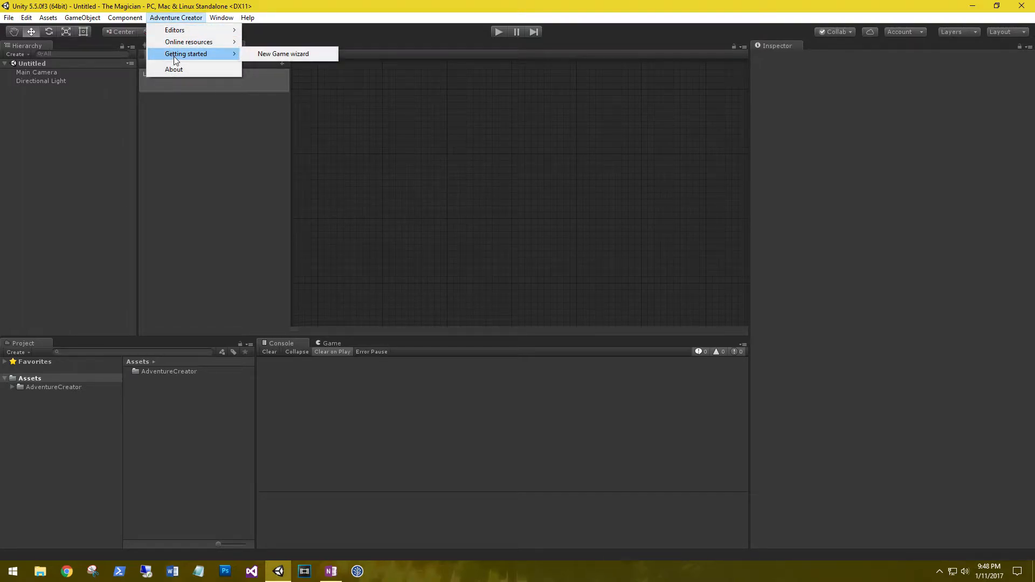
pyautogui.click(286, 54)
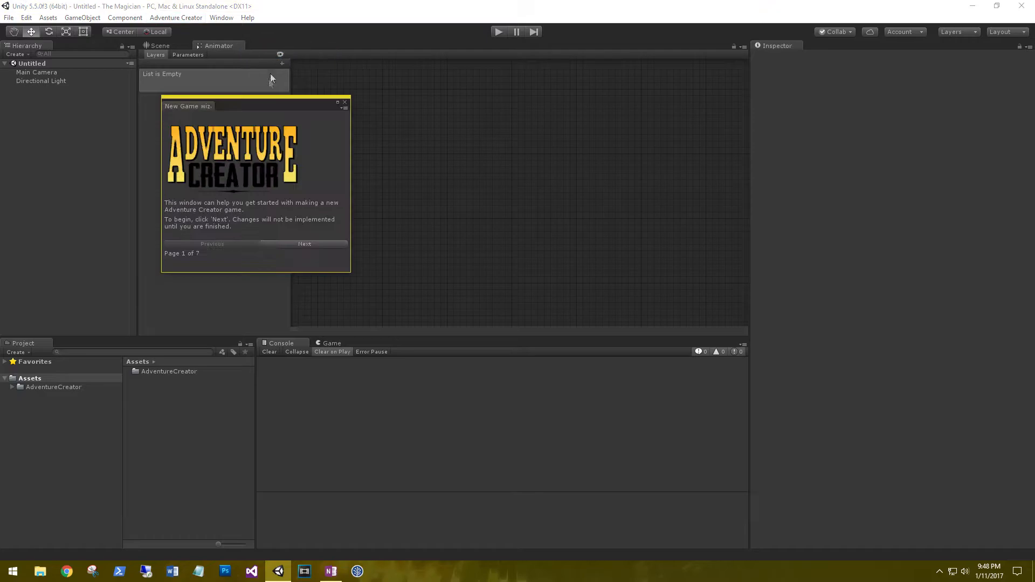
pyautogui.click(290, 244)
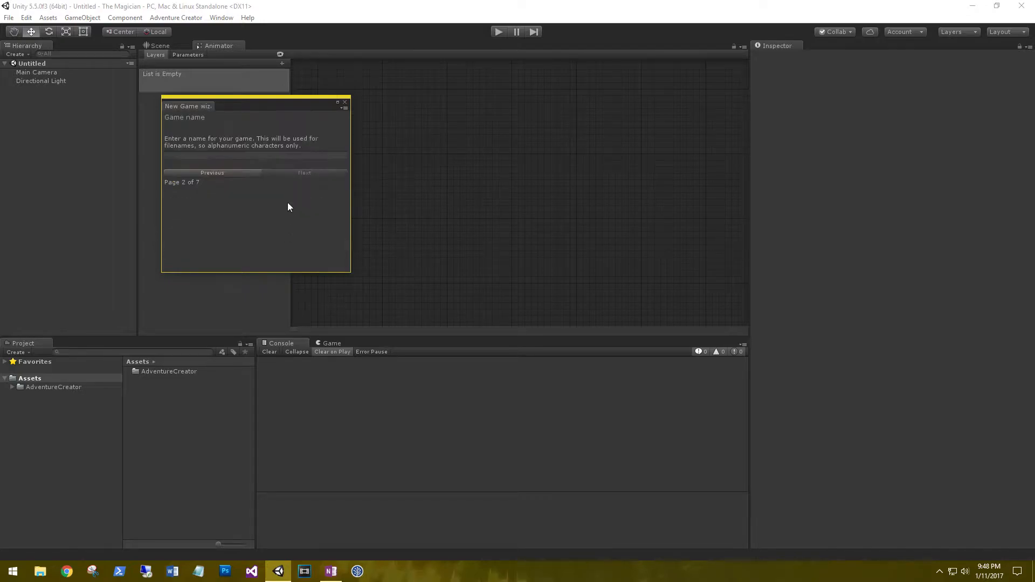
pyautogui.click(274, 157)
pyautogui.write('The ')
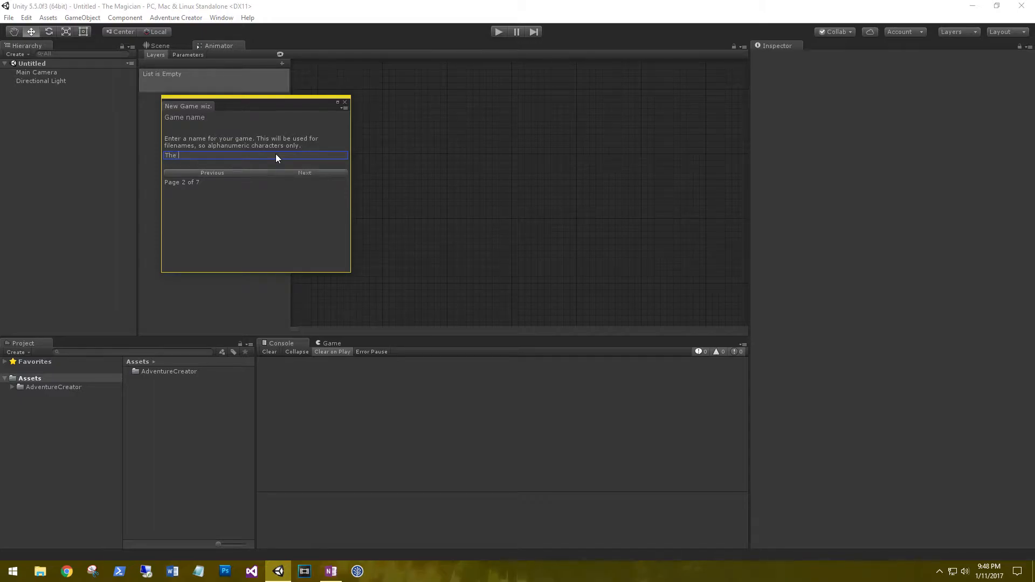
pyautogui.write('Magician')
pyautogui.click(303, 172)
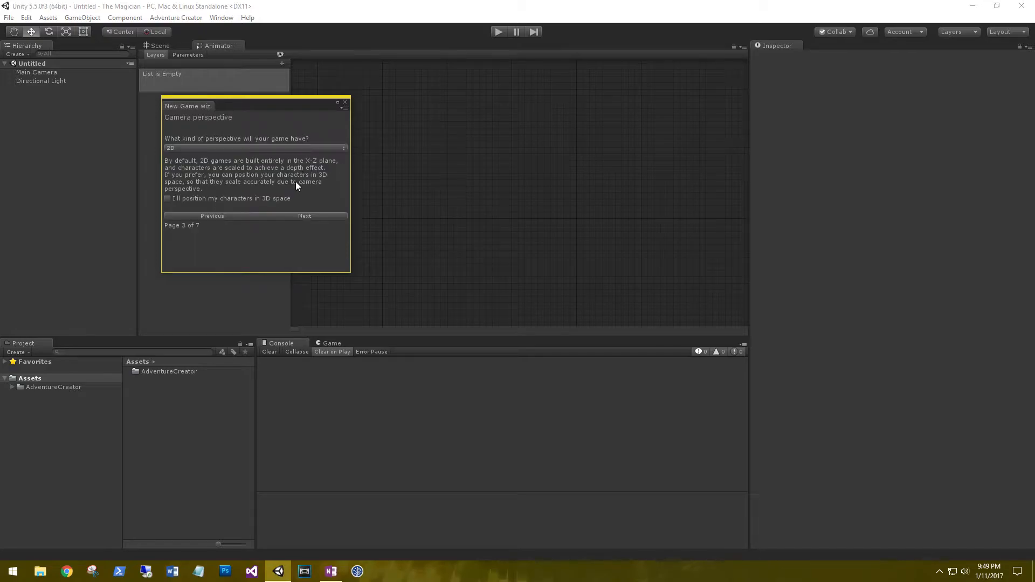
# Step: Set the game's camera perspective to 3D and its player control to First Person
pyautogui.click(212, 148)
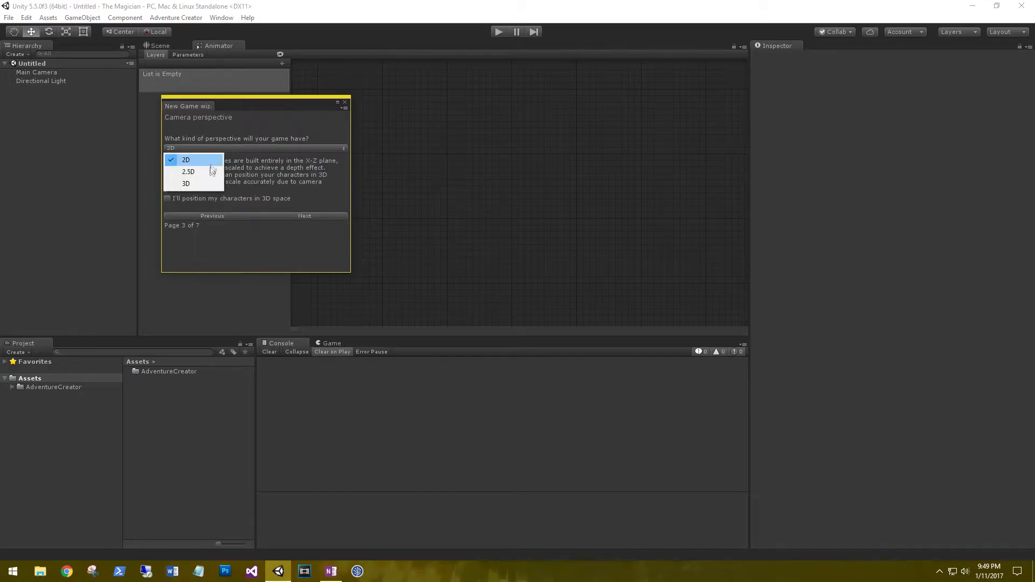
pyautogui.click(202, 184)
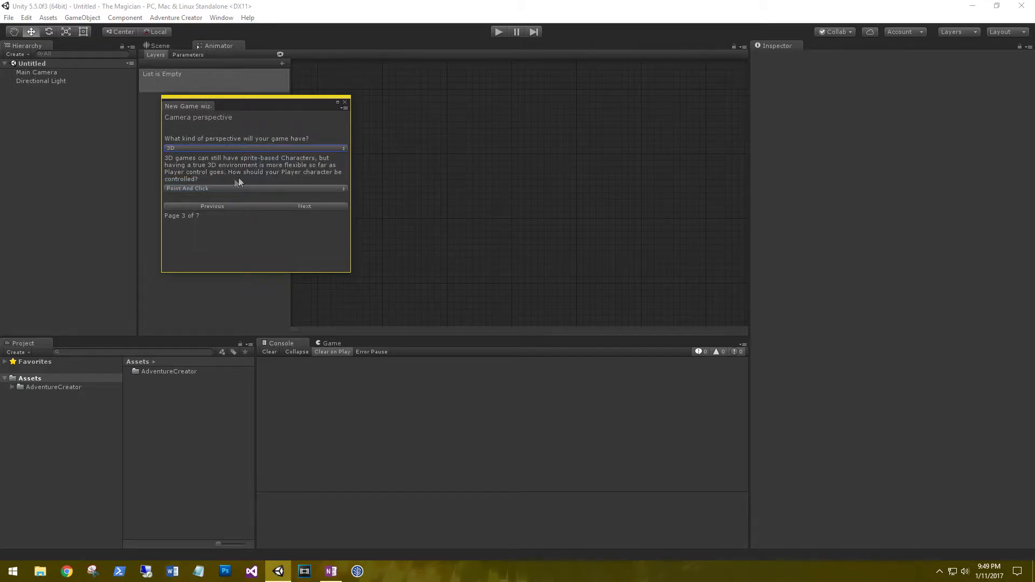
pyautogui.click(219, 188)
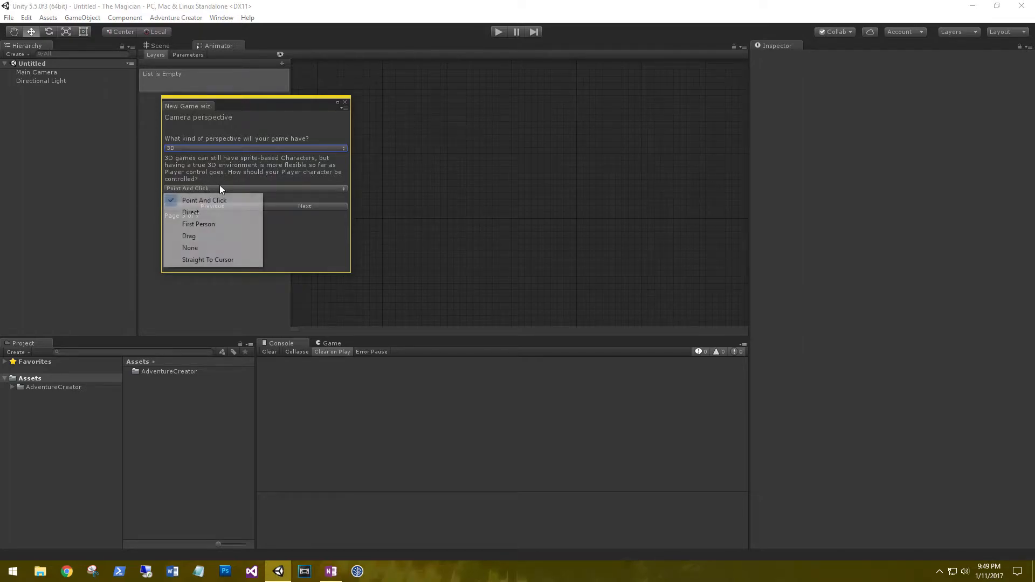
pyautogui.click(215, 223)
pyautogui.click(300, 207)
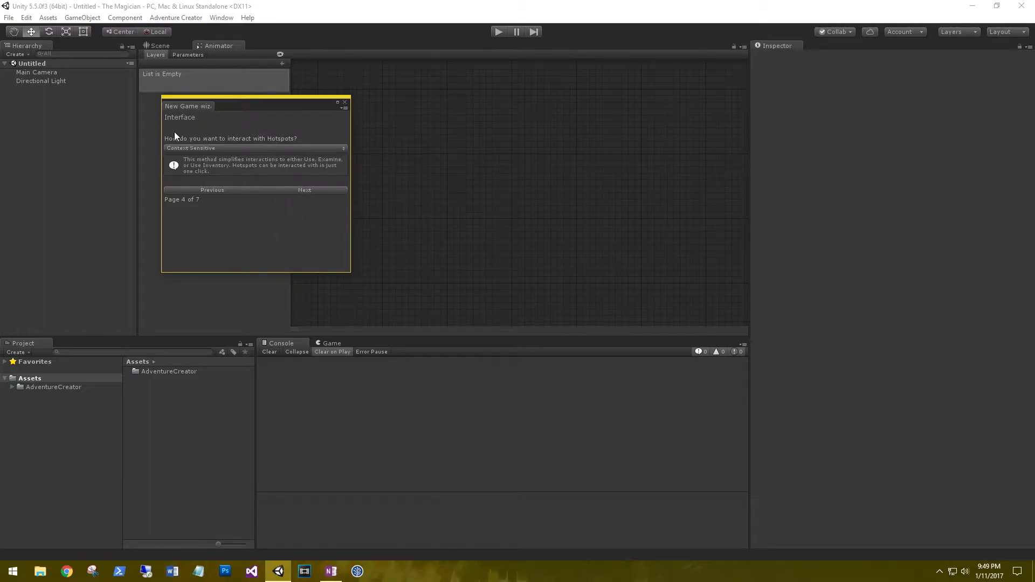
# Step: Set the hotspot interaction to Choose Hotspot Then Interaction and the starting interface to Default Unity UI
pyautogui.click(240, 148)
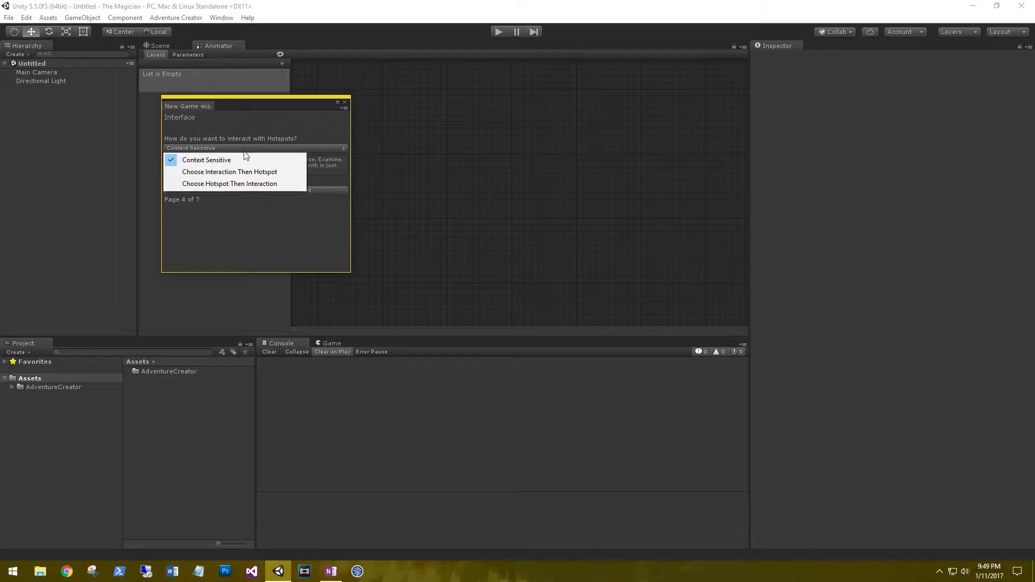
pyautogui.click(200, 186)
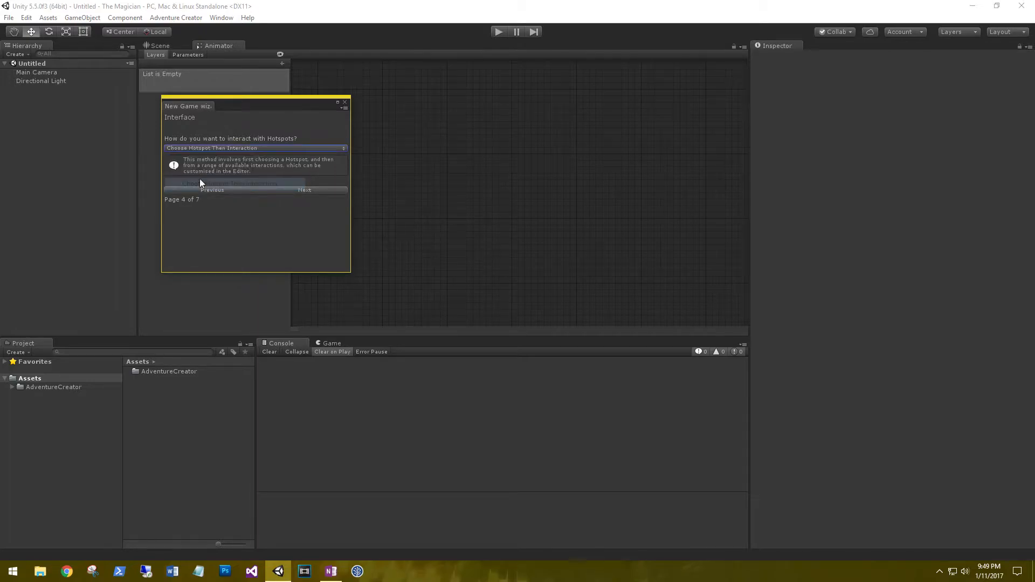
pyautogui.click(288, 190)
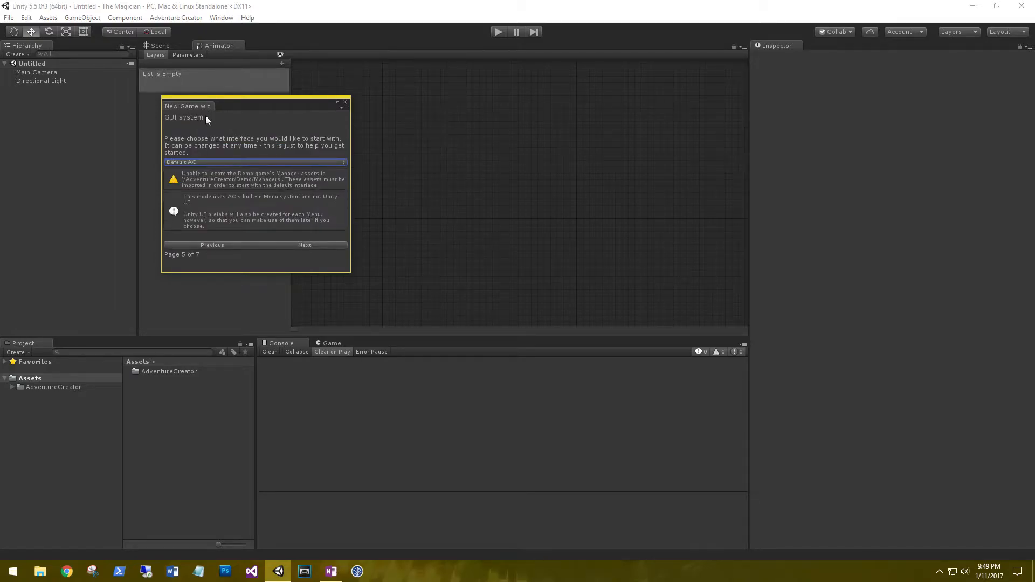
pyautogui.click(216, 162)
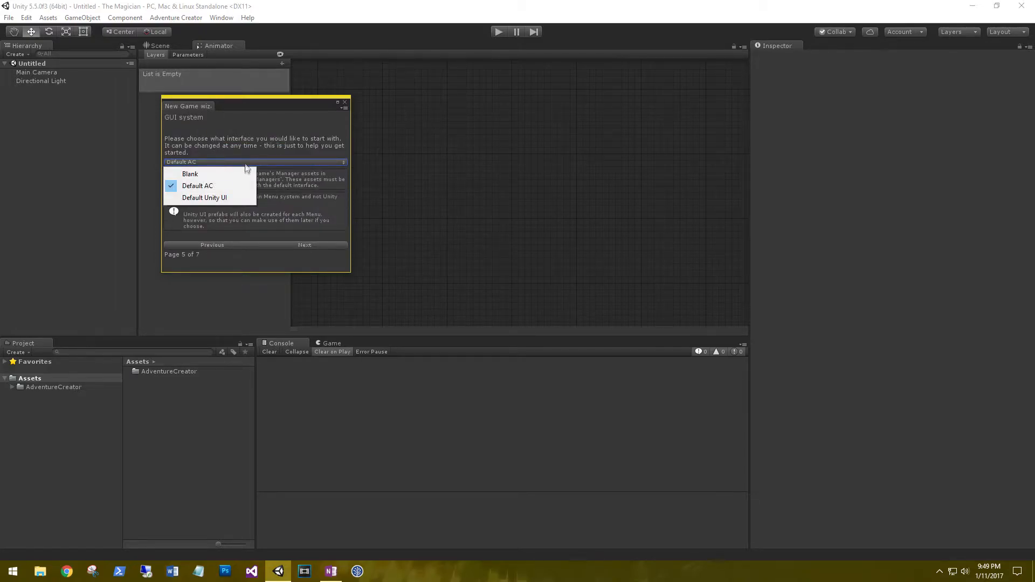
pyautogui.click(218, 198)
pyautogui.click(281, 232)
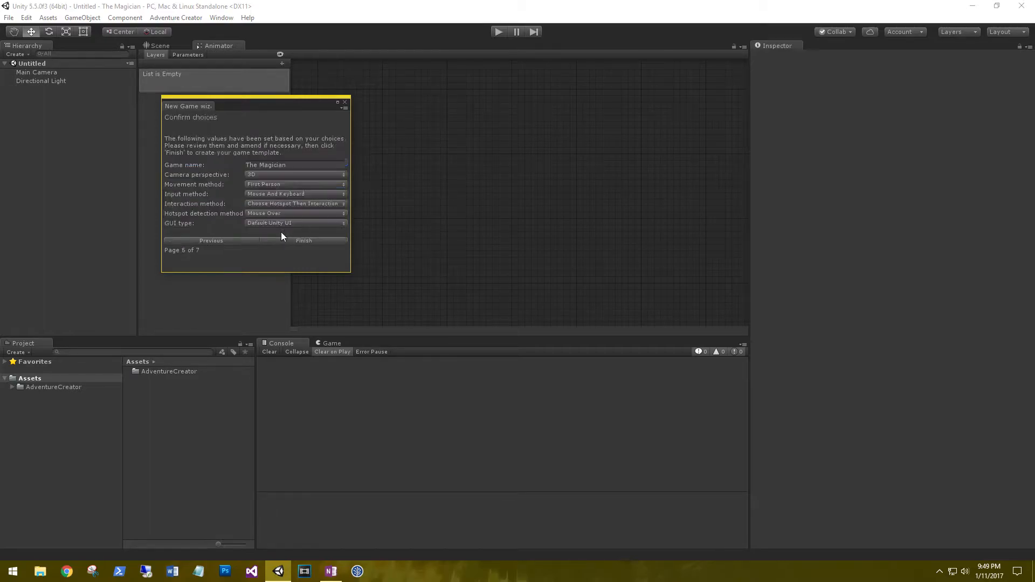
# Step: Review the chosen game settings, generate the game template, and close the New Game wizard
pyautogui.click(230, 167)
pyautogui.click(221, 168)
pyautogui.click(312, 240)
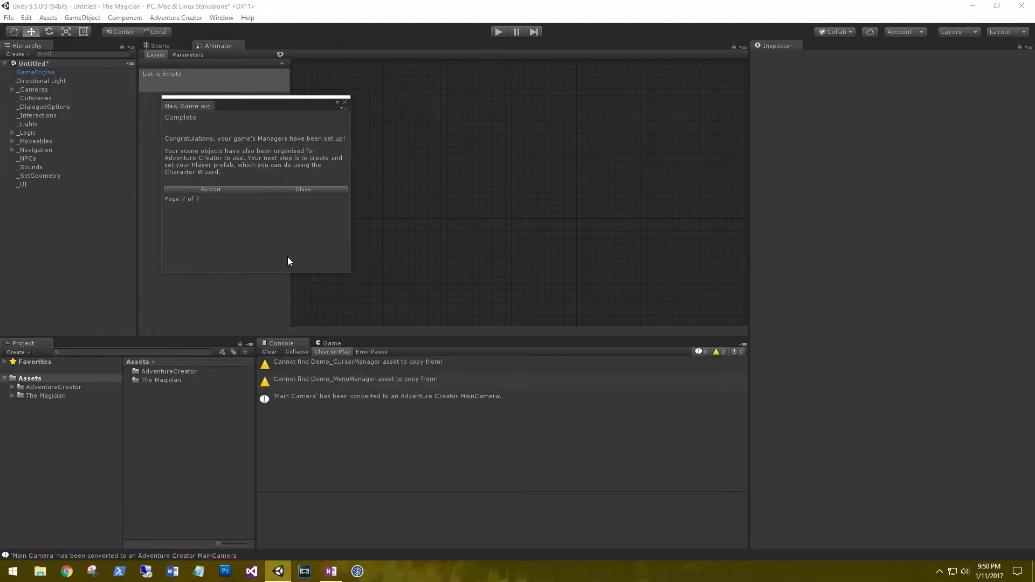
pyautogui.click(299, 189)
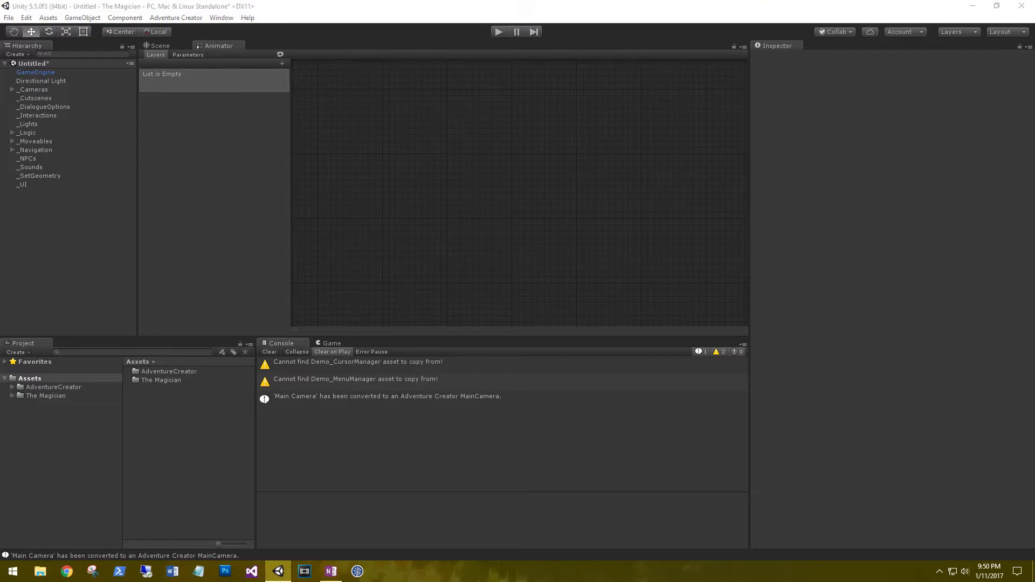
# Step: Dock the floating AC Game Editor window beside the Inspector
pyautogui.moveTo(0, 205); pyautogui.dragTo(319, 167)
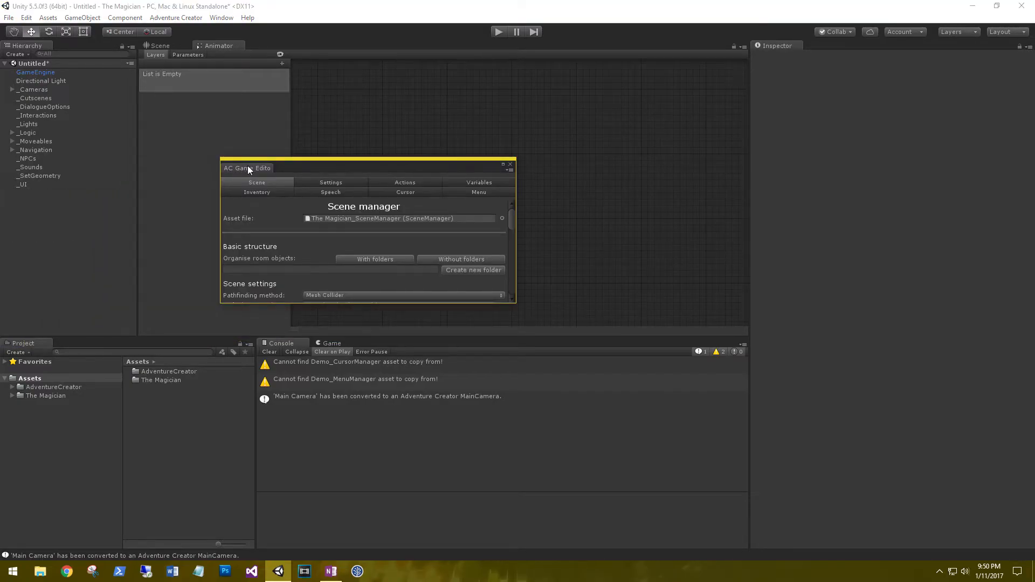
pyautogui.moveTo(247, 170); pyautogui.dragTo(828, 94)
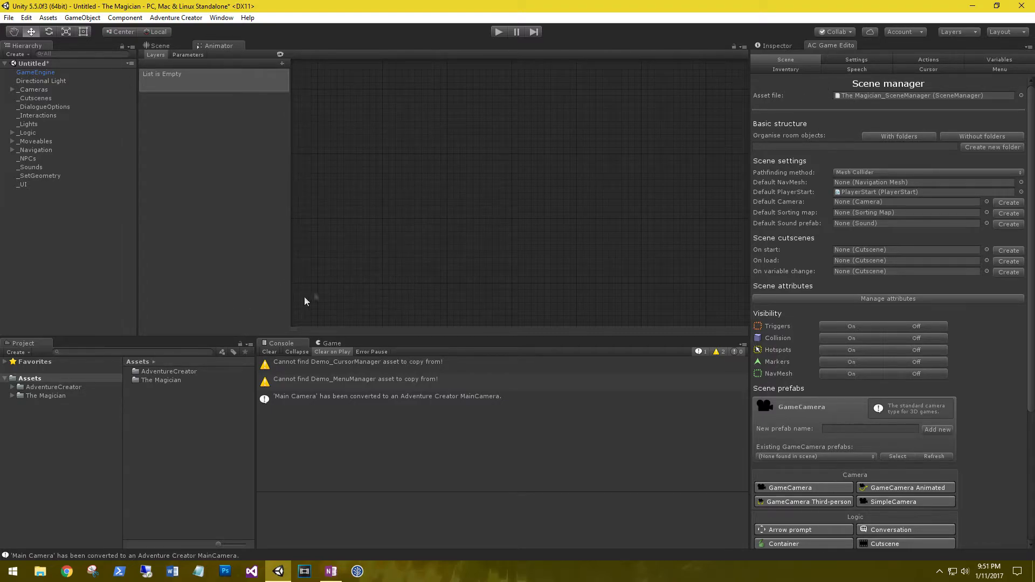
# Step: Examine the manager assets in The Magician's Managers folder and the settings offered in the Scene manager
pyautogui.click(40, 396)
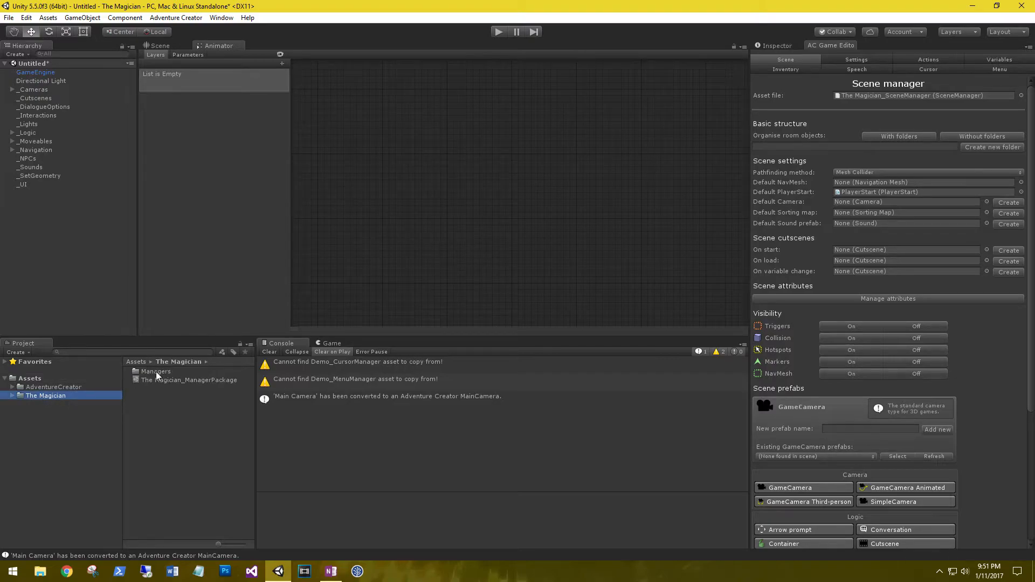
pyautogui.doubleClick(156, 372)
pyautogui.click(174, 371)
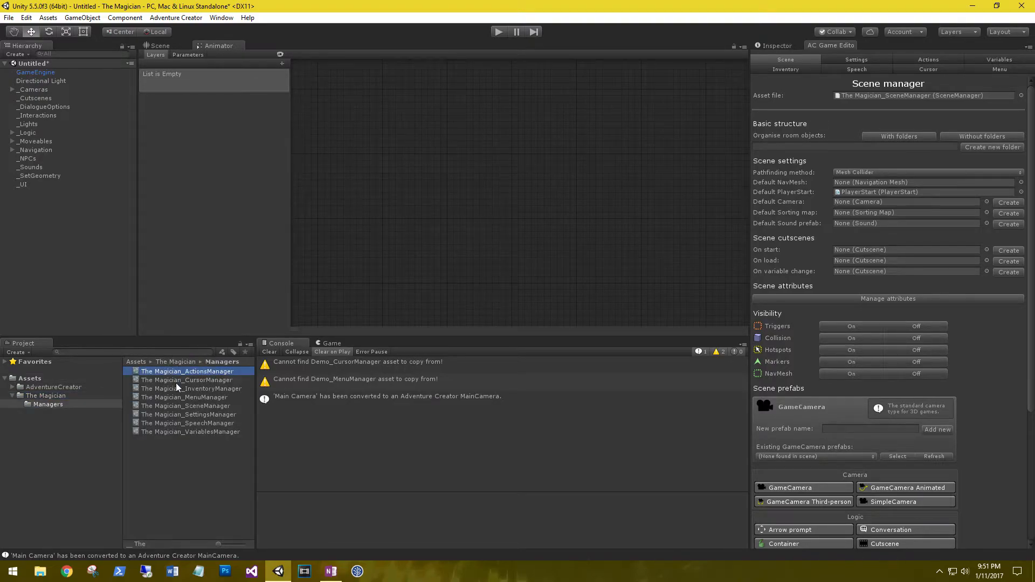
pyautogui.click(176, 382)
pyautogui.click(181, 406)
pyautogui.click(827, 116)
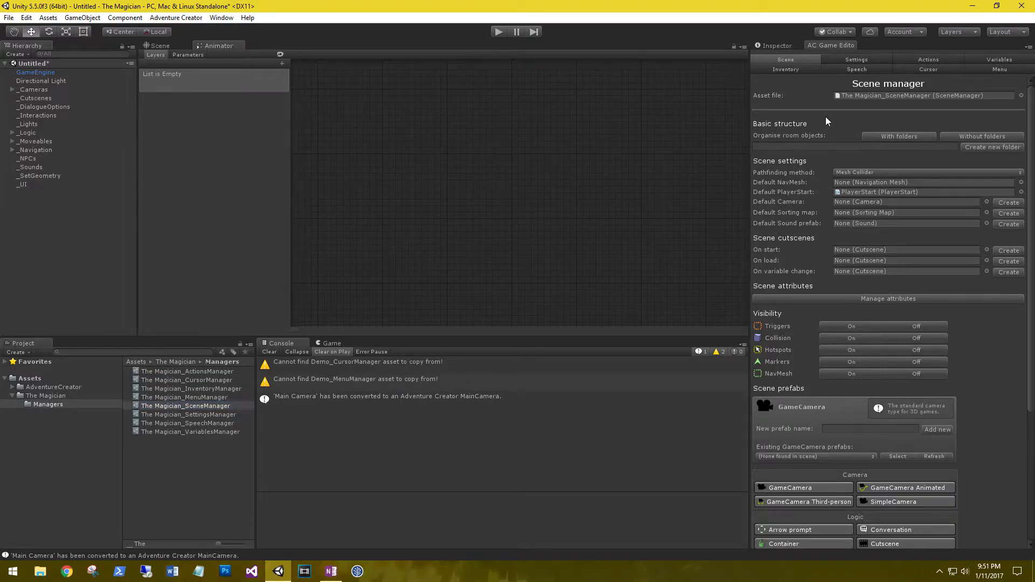
pyautogui.scroll(-5, 803, 241)
pyautogui.scroll(5, 848, 385)
pyautogui.scroll(-1, 832, 284)
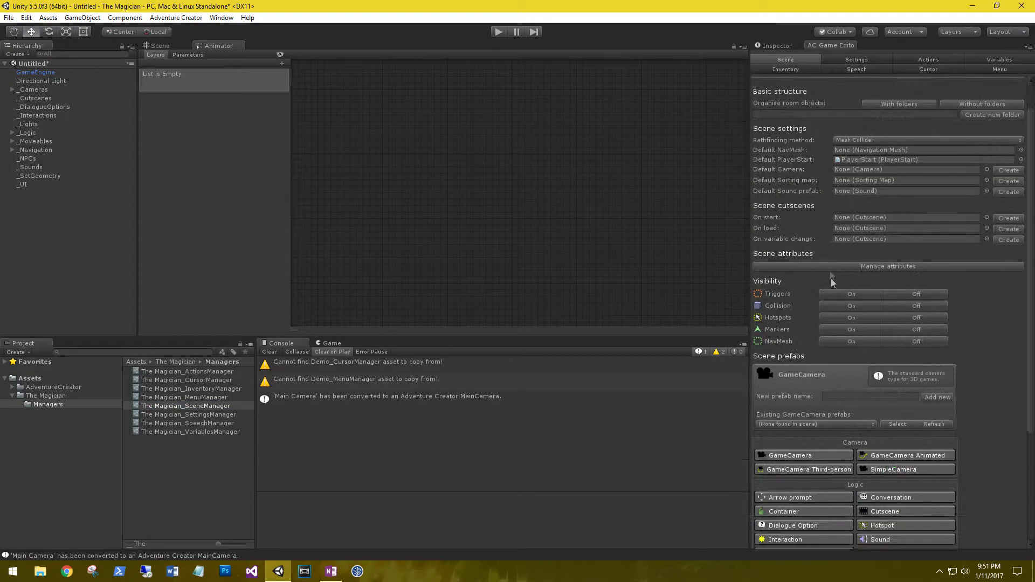
pyautogui.scroll(1, 815, 186)
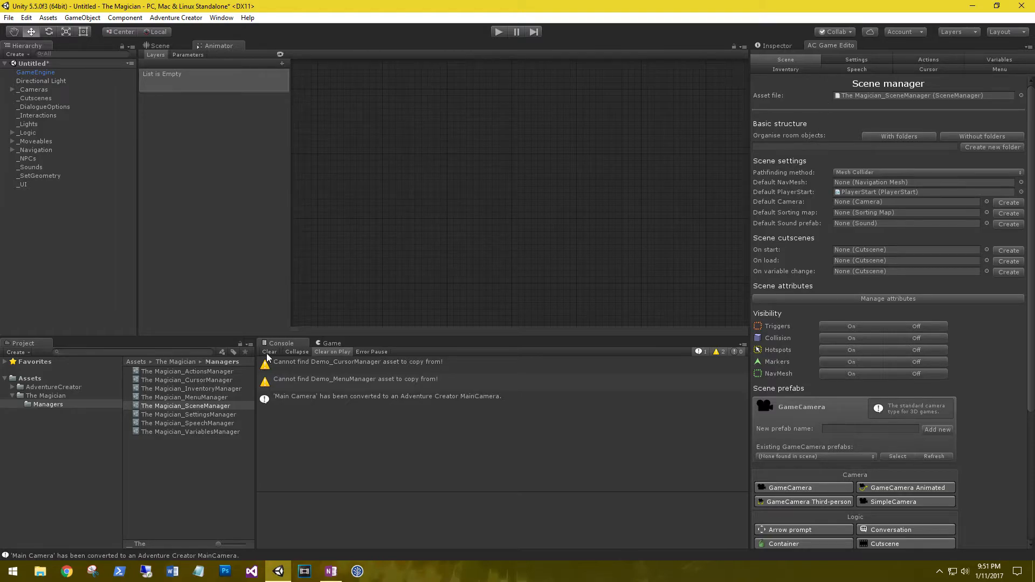
# Step: Read the Demo_CursorManager and Demo_MenuManager warnings and clear the console
pyautogui.click(347, 364)
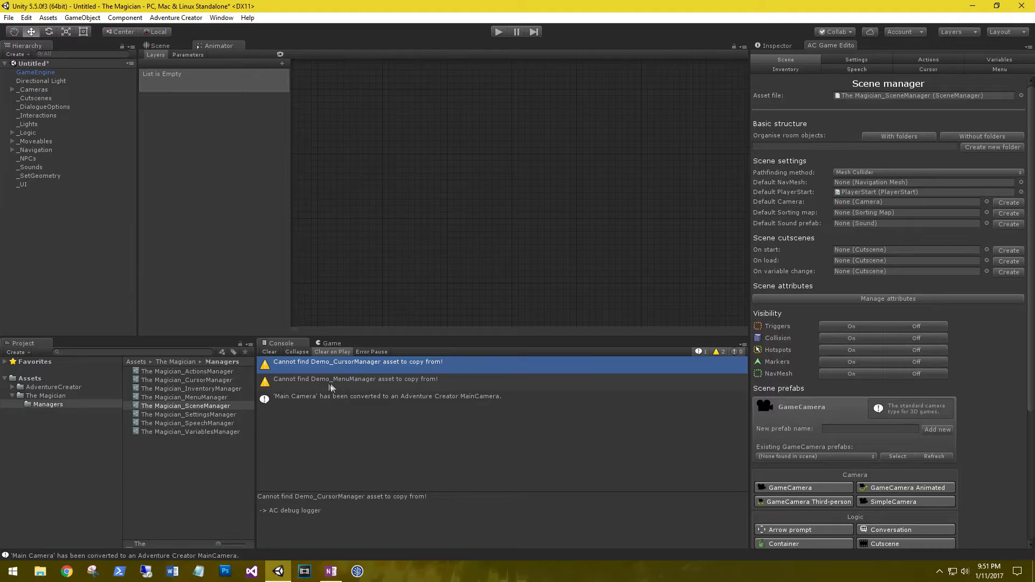
pyautogui.click(345, 382)
pyautogui.click(339, 361)
pyautogui.click(269, 352)
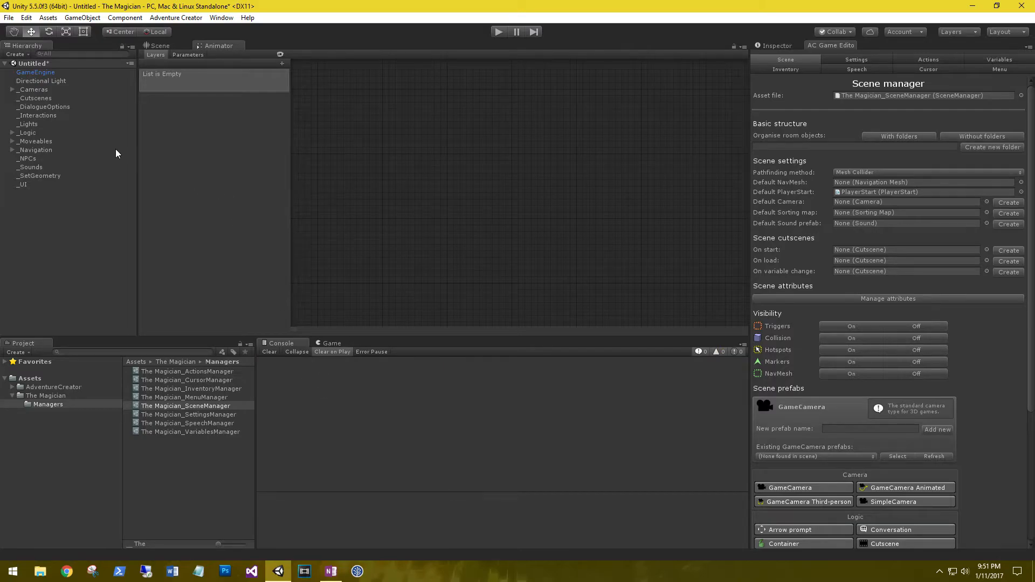
# Step: Examine the organising folders generated in the scene hierarchy, including _UI, _Cutscenes, _DialogueOptions, _Interactions and _Lights
pyautogui.click(23, 186)
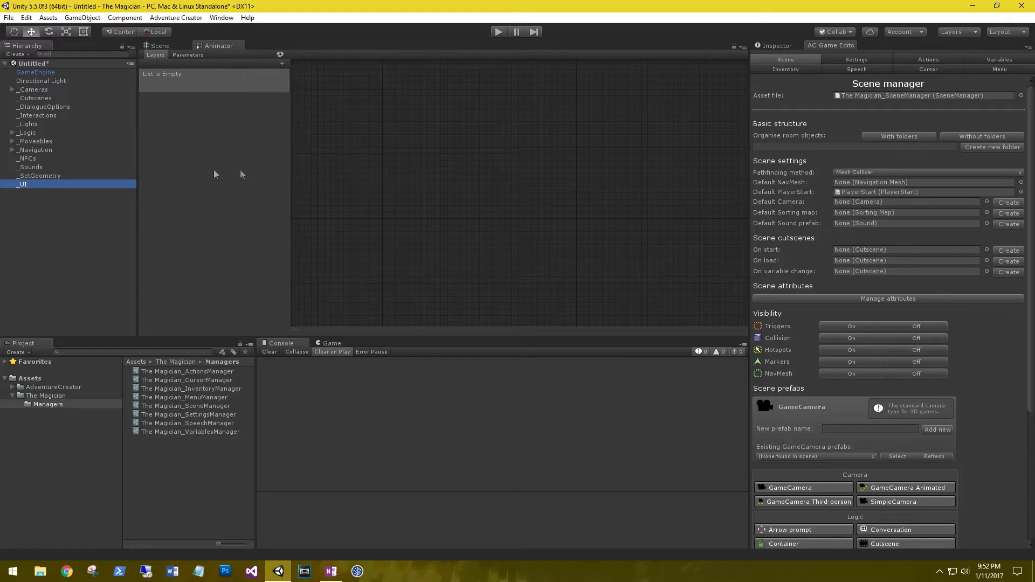
pyautogui.click(30, 100)
pyautogui.click(42, 109)
pyautogui.click(36, 117)
pyautogui.click(29, 125)
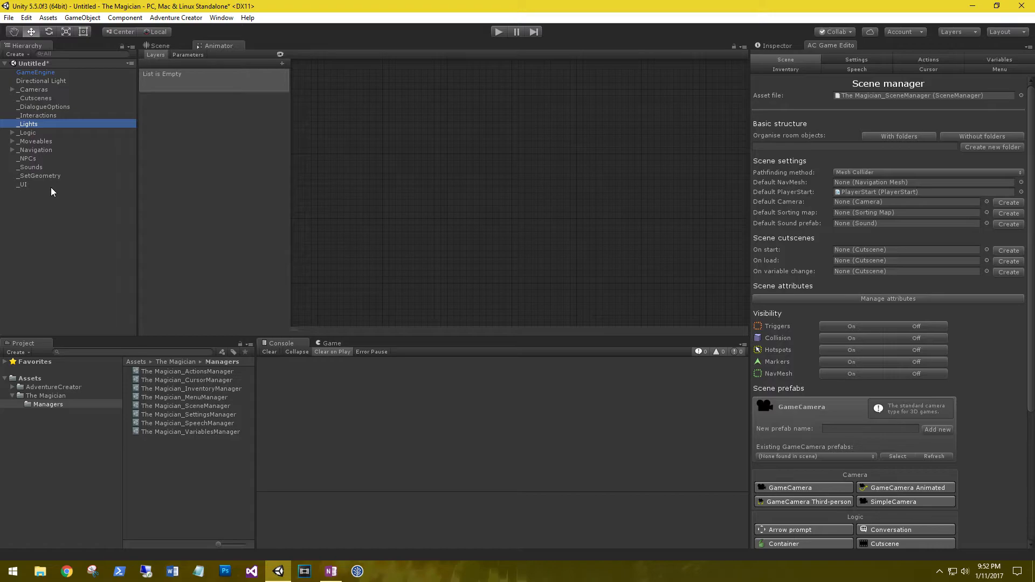
pyautogui.click(34, 97)
pyautogui.click(35, 115)
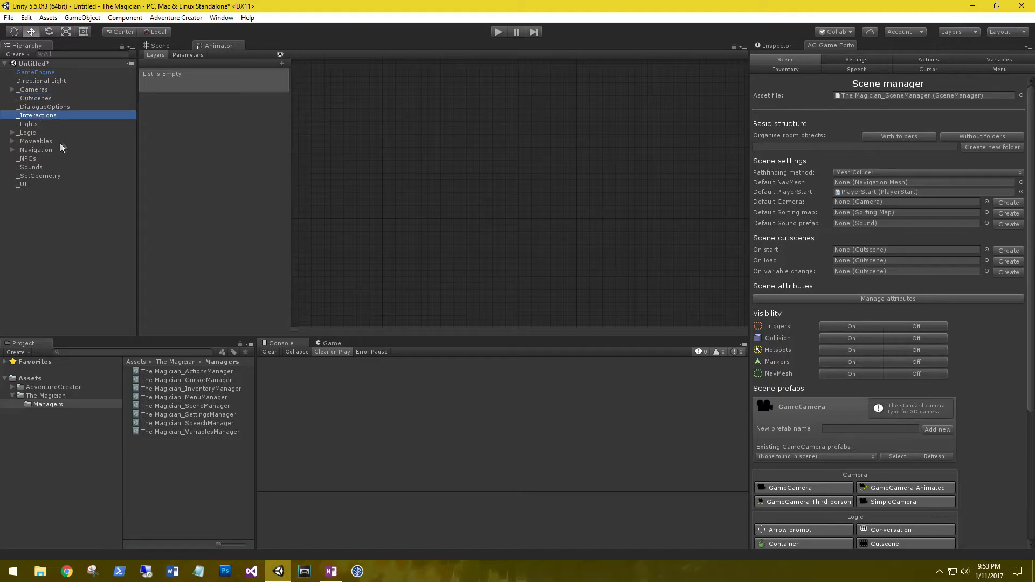
pyautogui.click(46, 188)
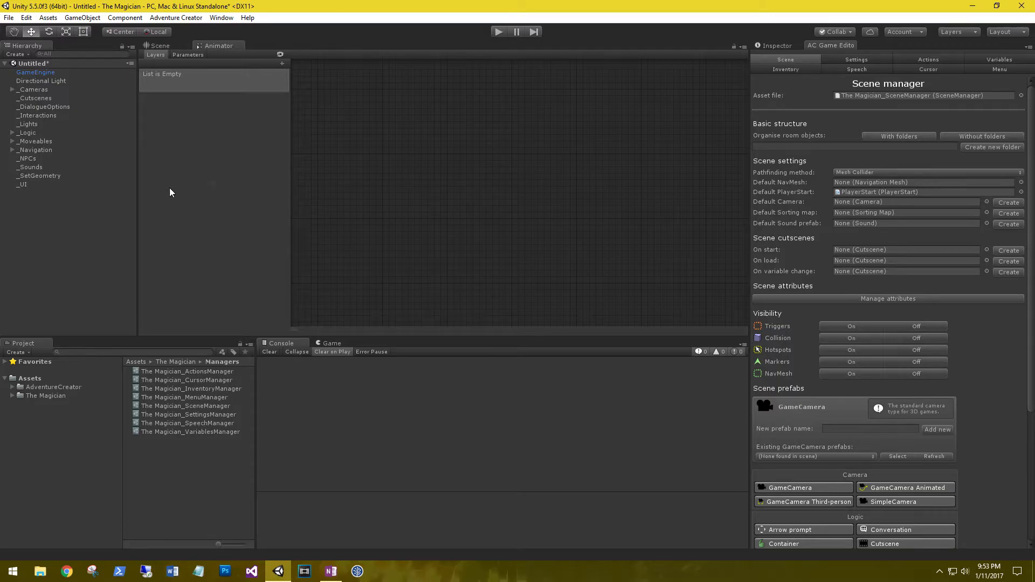
# Step: Search the Asset Store for "haunted town" and review the Haunted Town package page
pyautogui.click(222, 18)
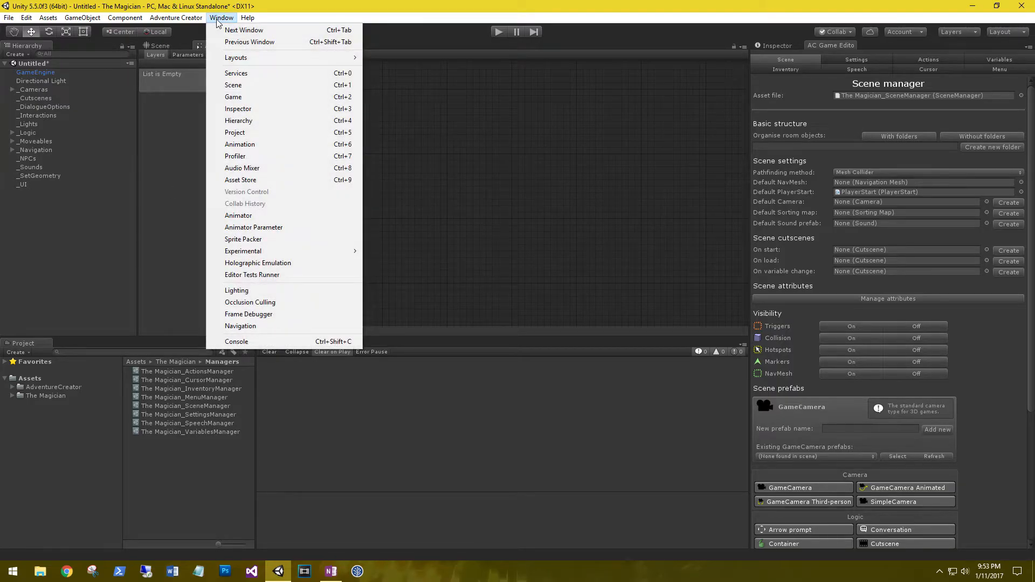
pyautogui.click(248, 181)
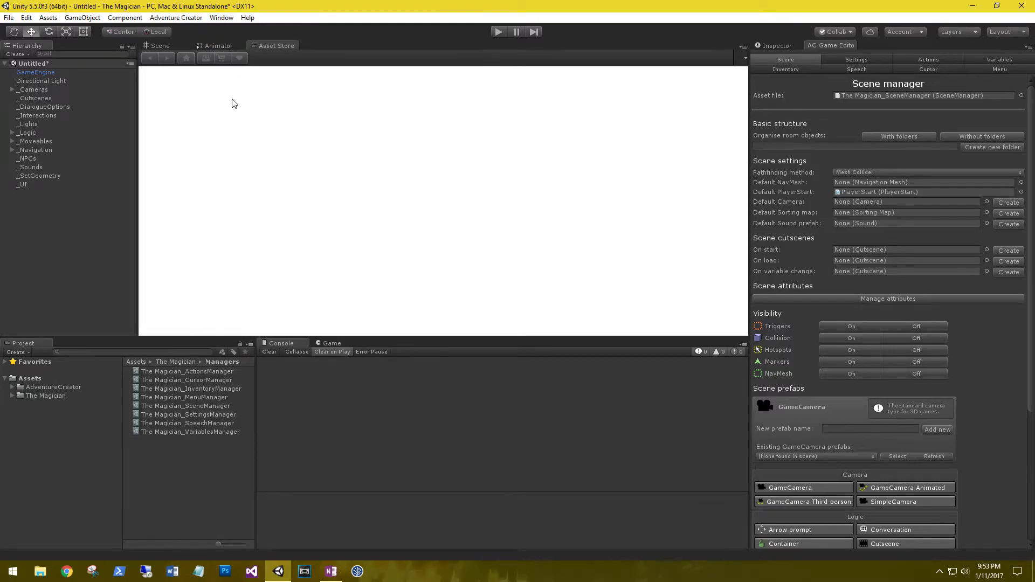
pyautogui.click(229, 82)
pyautogui.write('haunted town')
pyautogui.press('Return')
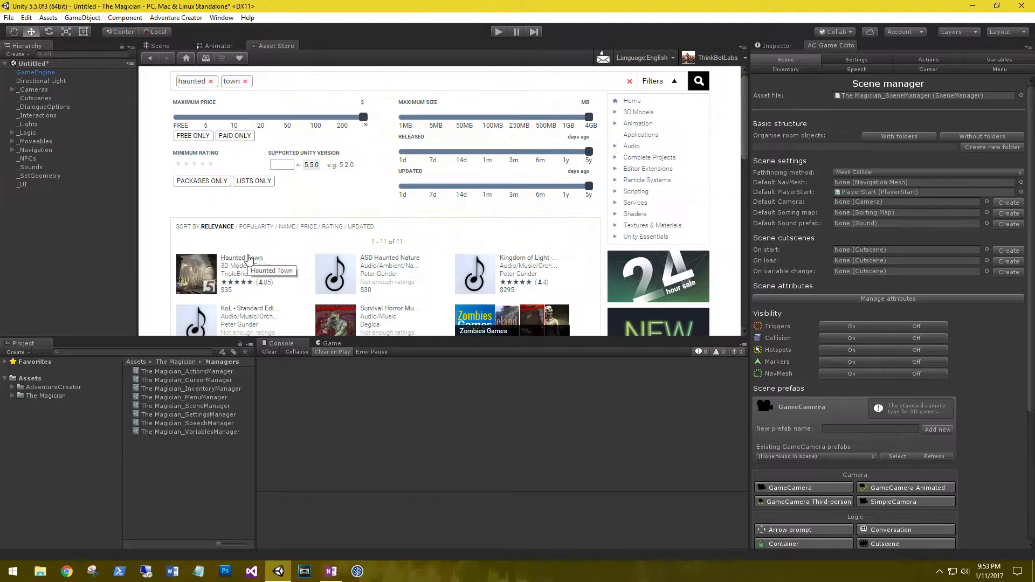
pyautogui.click(249, 259)
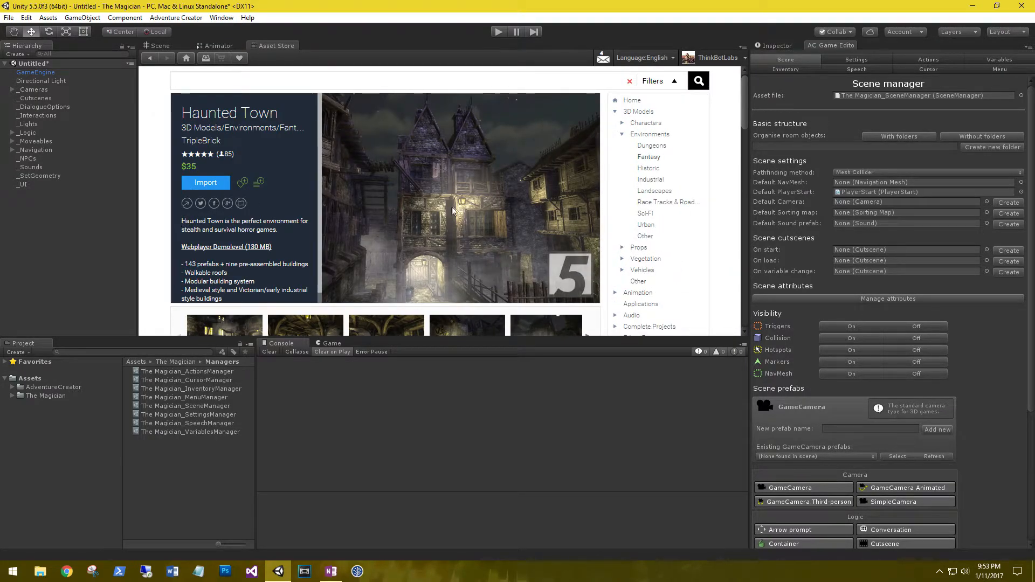
pyautogui.scroll(-1, 446, 214)
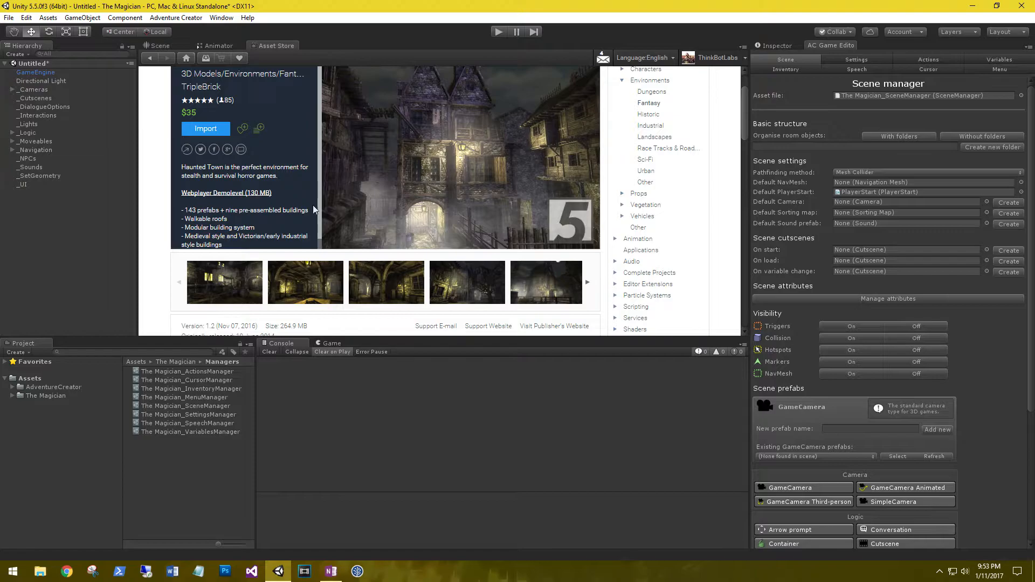
pyautogui.scroll(-2, 380, 202)
pyautogui.scroll(4, 348, 227)
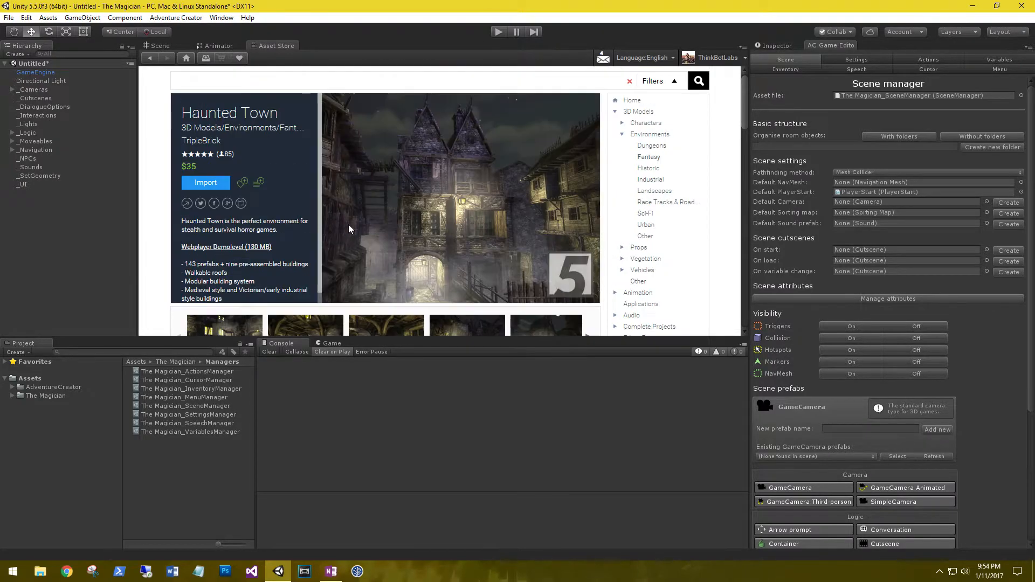
# Step: Import the complete Haunted Town package into the project and accept the automatic API update
pyautogui.click(205, 184)
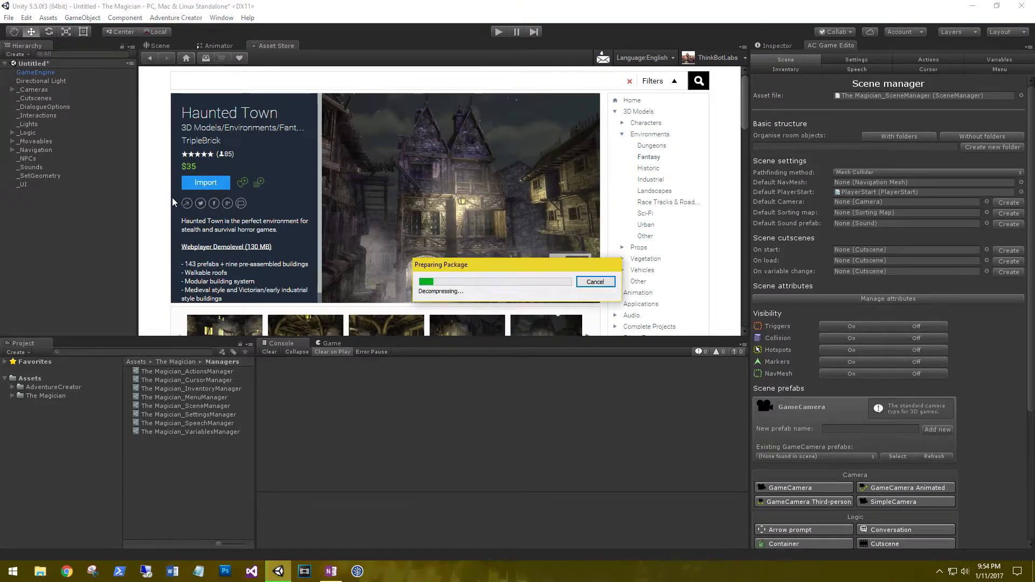
pyautogui.scroll(-5, 264, 108)
pyautogui.scroll(5, 264, 126)
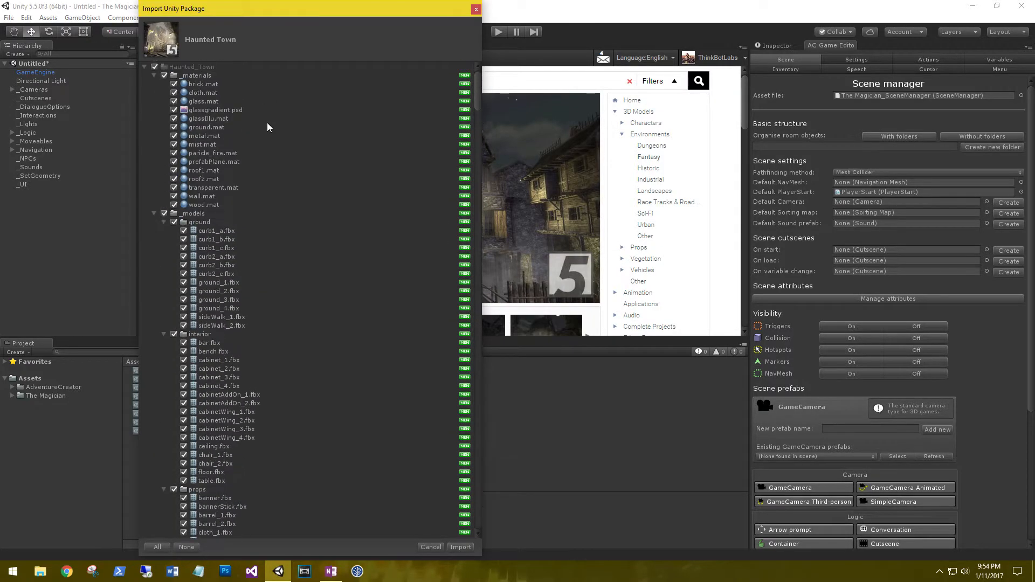
pyautogui.click(461, 547)
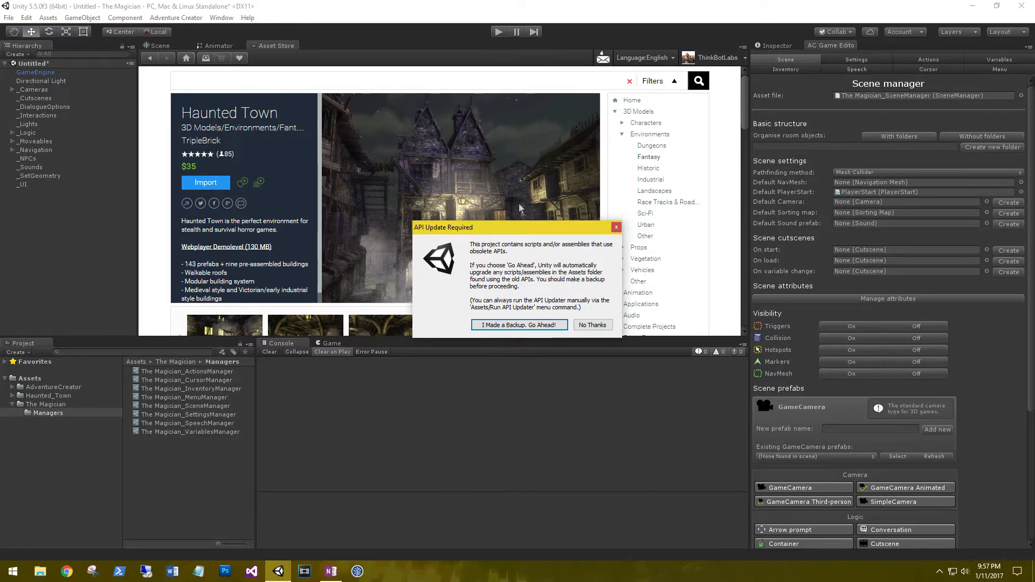
pyautogui.moveTo(495, 230); pyautogui.dragTo(451, 209)
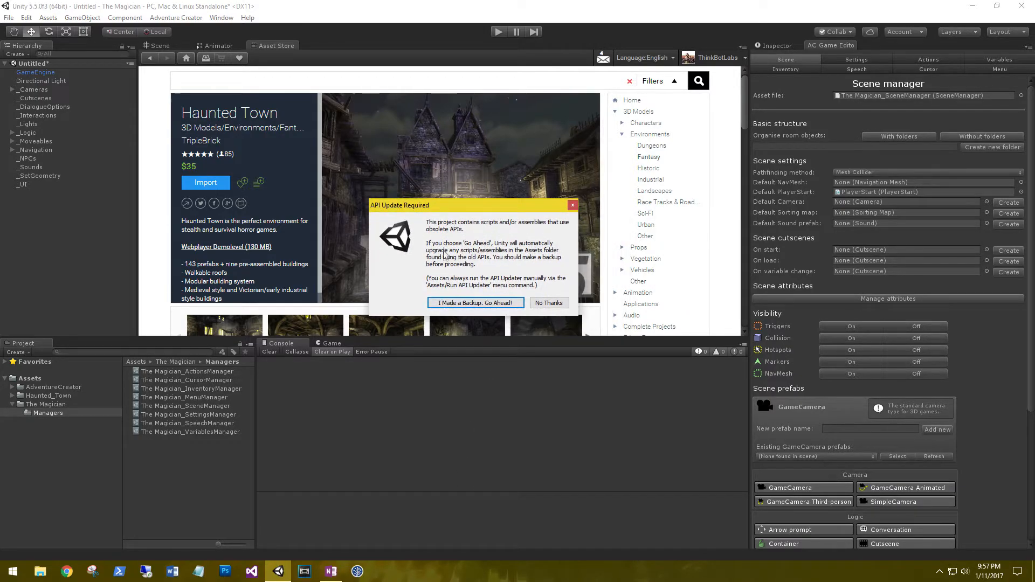
pyautogui.click(452, 305)
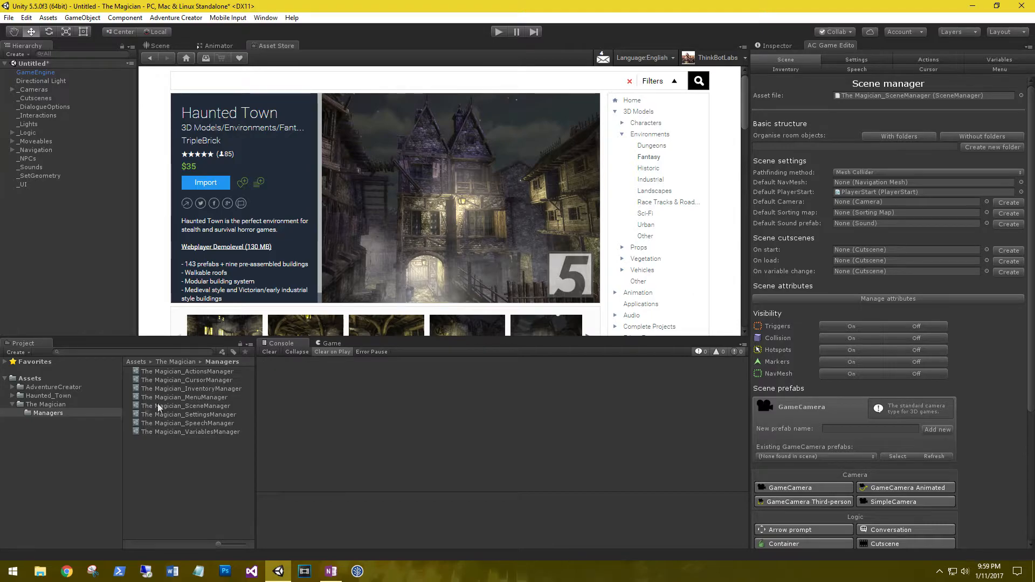
# Step: Open the demo1 scene from the Haunted_Town _scenes folder, discarding the changes to the untitled scene
pyautogui.click(48, 395)
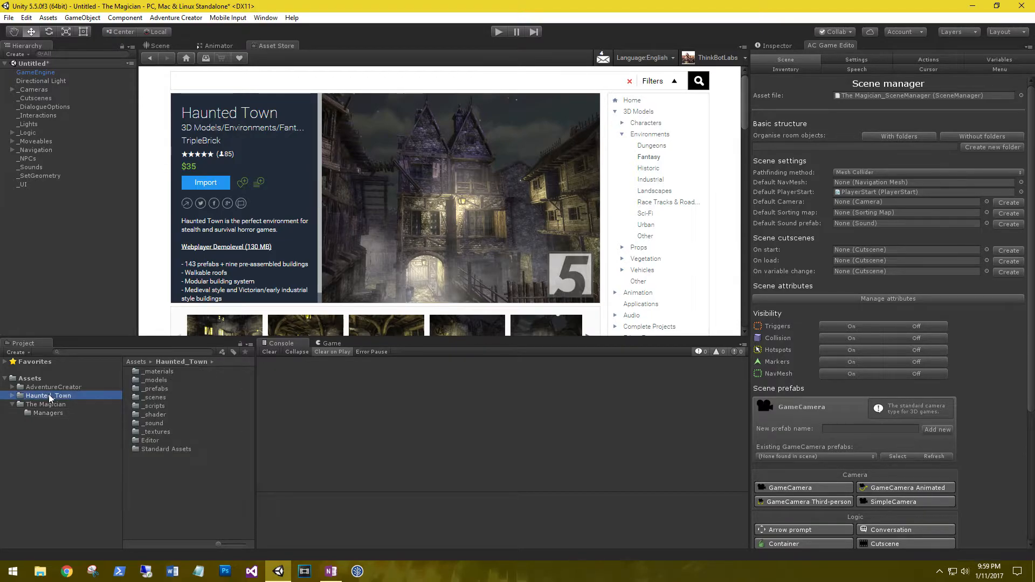
pyautogui.doubleClick(151, 397)
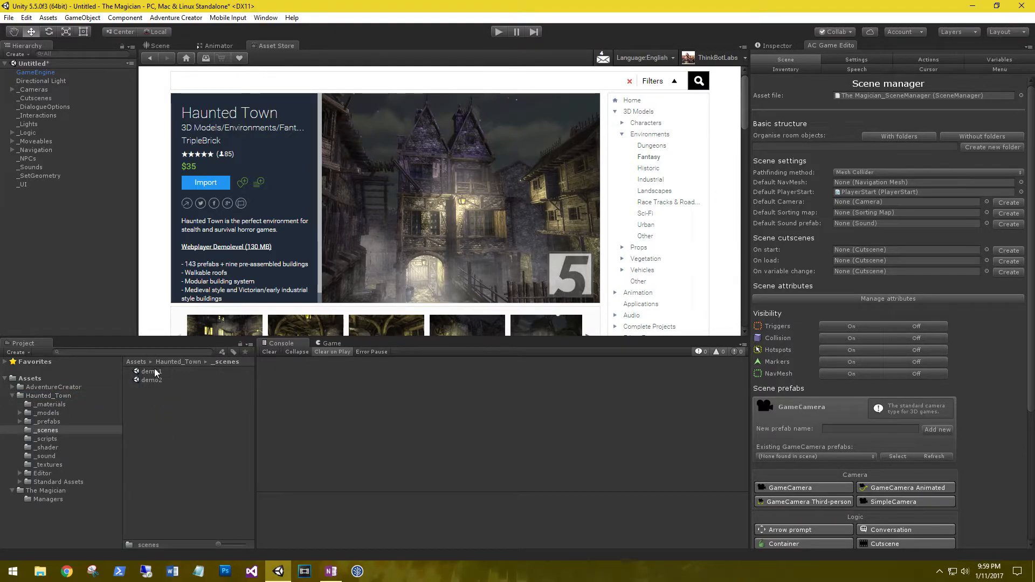
pyautogui.doubleClick(152, 373)
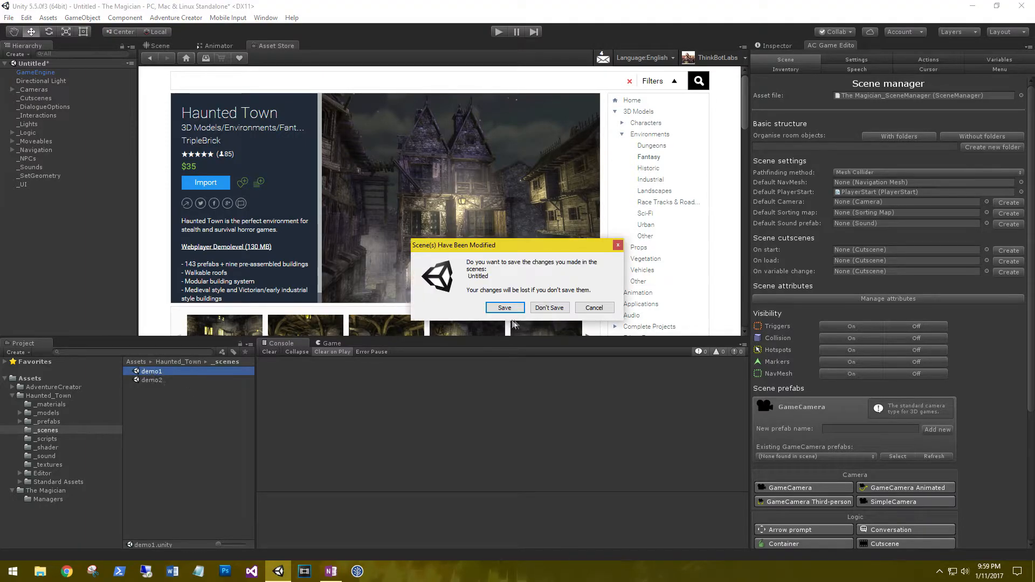
pyautogui.click(547, 308)
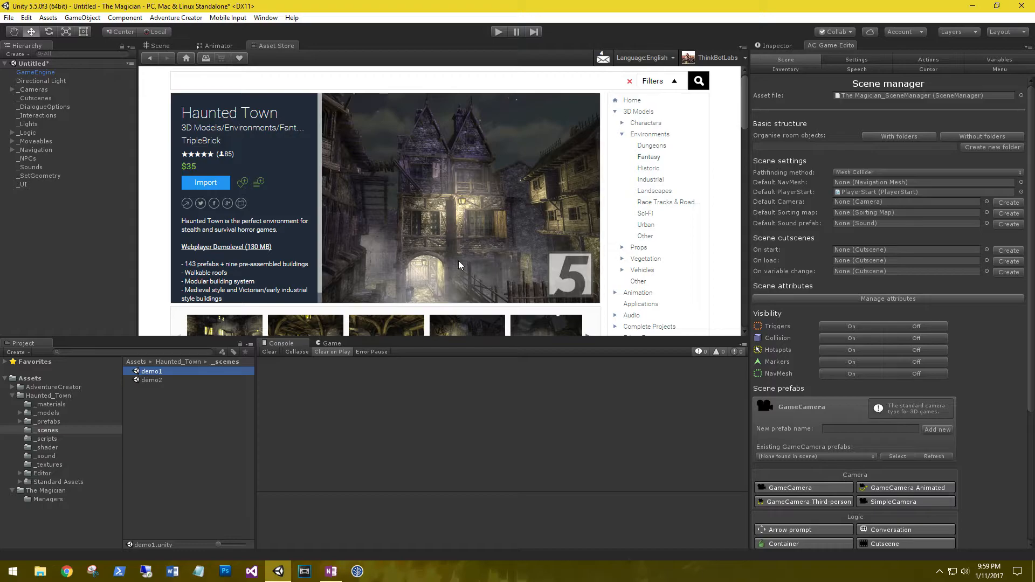
# Step: Close the Asset Store, clear the console error, and look over the town in the Scene view
pyautogui.rightClick(279, 46)
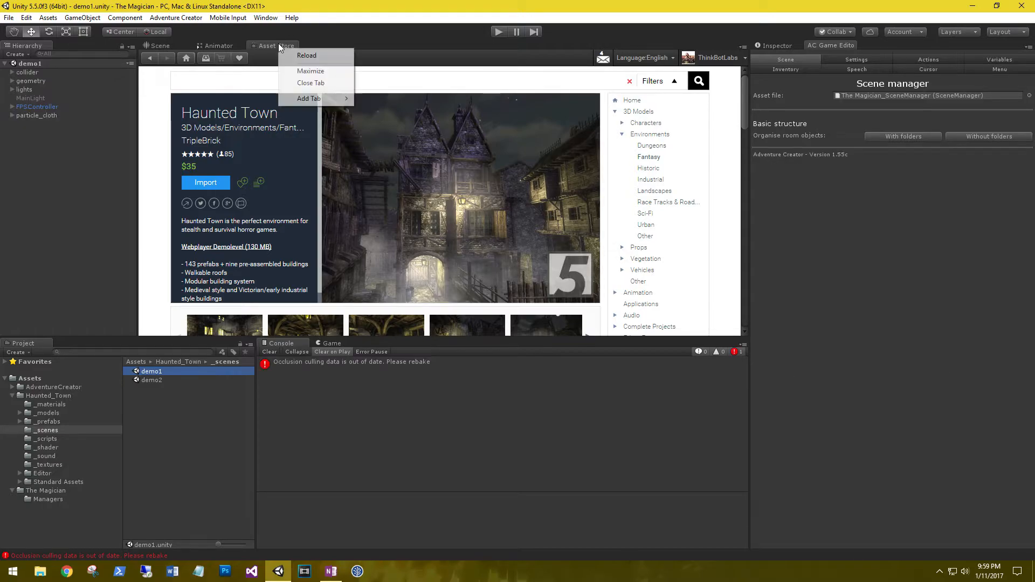
pyautogui.click(306, 85)
pyautogui.click(269, 352)
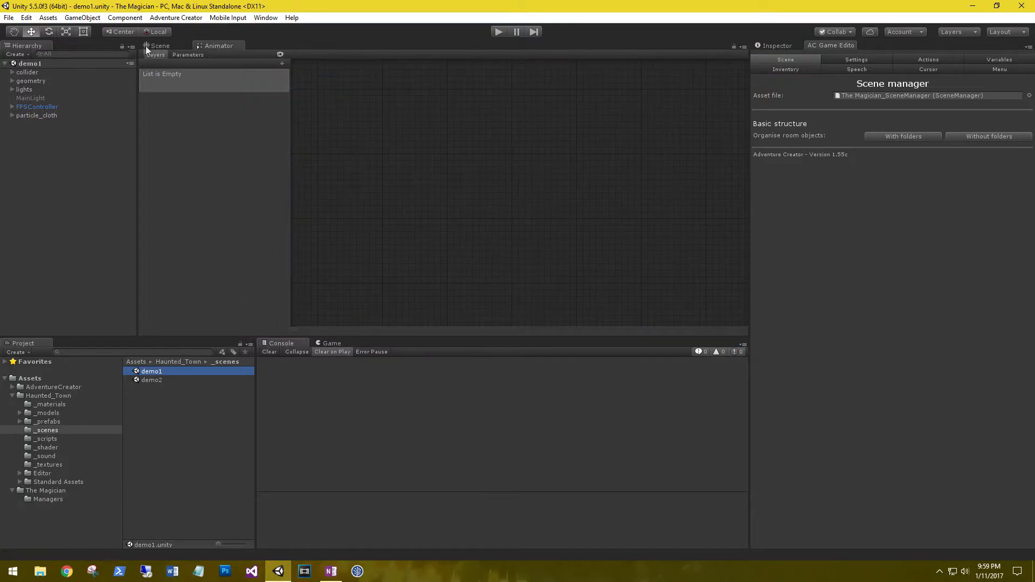
pyautogui.click(160, 46)
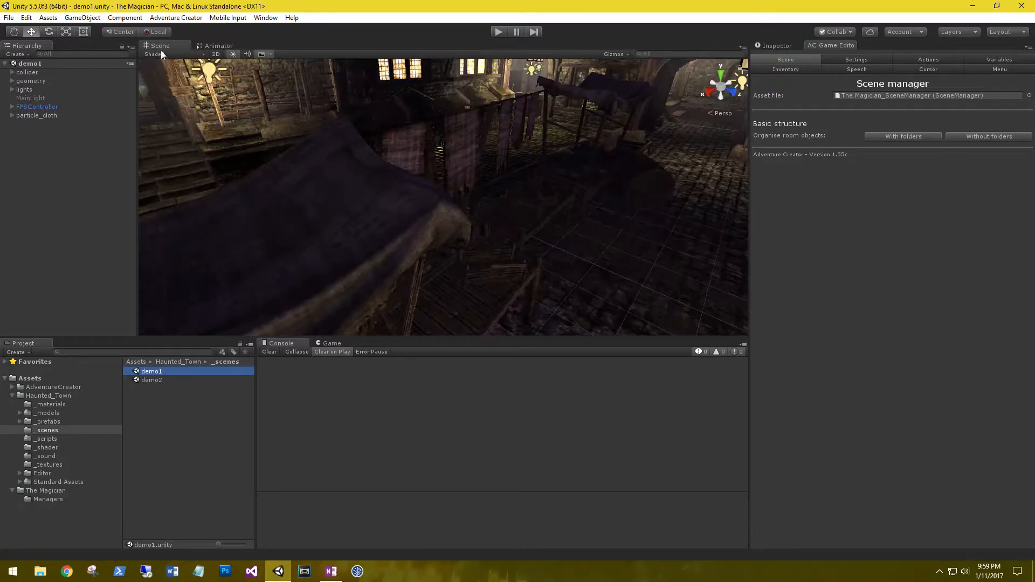
pyautogui.moveTo(430, 198); pyautogui.dragTo(295, 182, button='right')
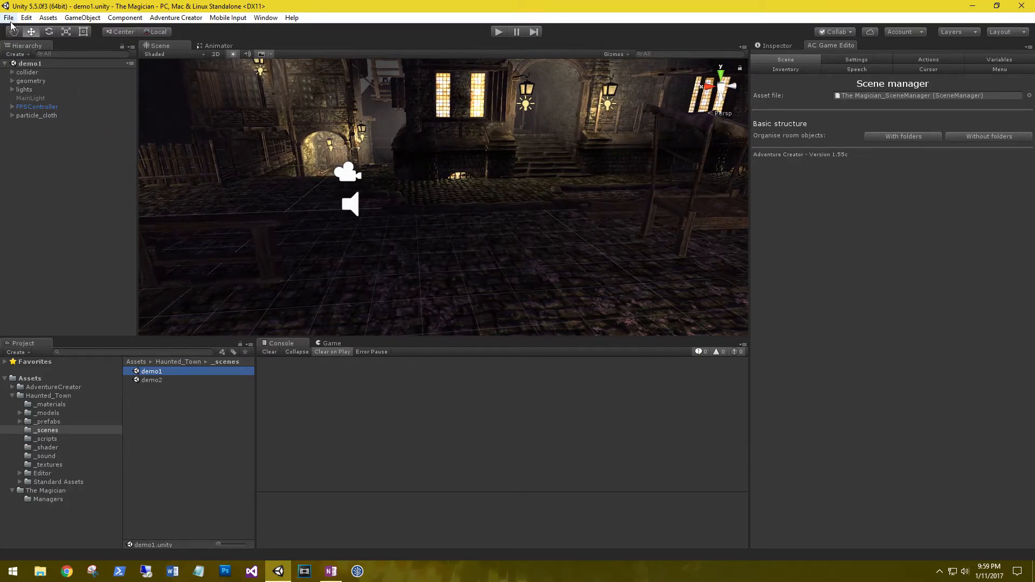
# Step: Create a new folder named Scenes inside The Magician folder
pyautogui.click(45, 491)
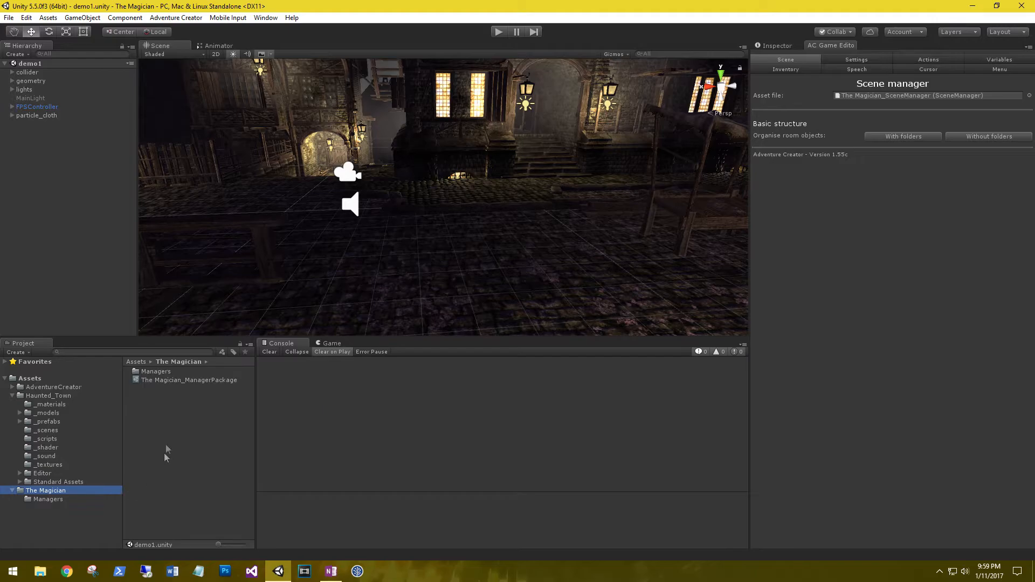
pyautogui.rightClick(161, 409)
pyautogui.moveTo(205, 211)
pyautogui.click(338, 211)
pyautogui.write('Scenes')
pyautogui.press('Return')
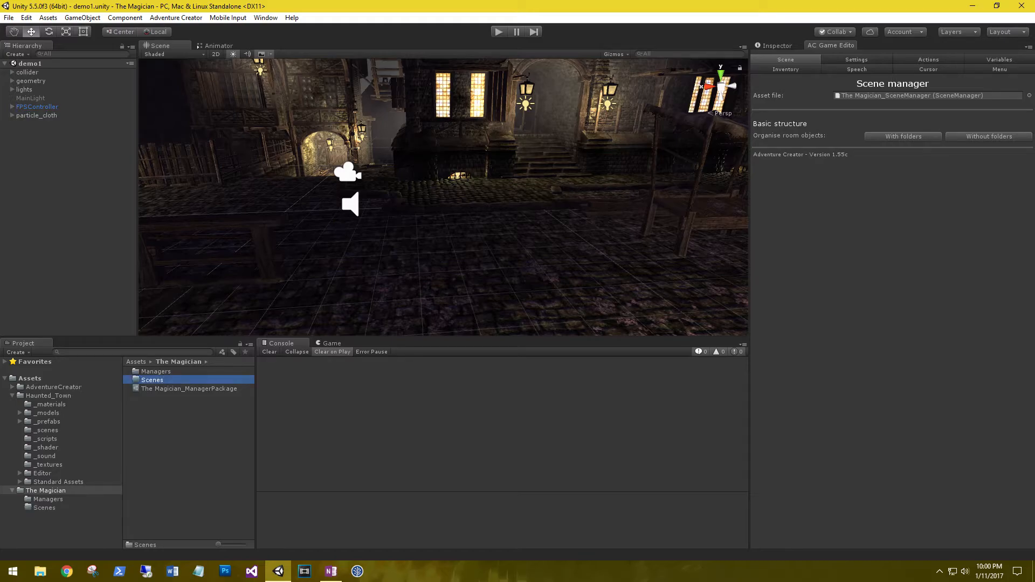
# Step: Save a copy of the open scene as 1 in The Magician's Scenes folder
pyautogui.click(9, 18)
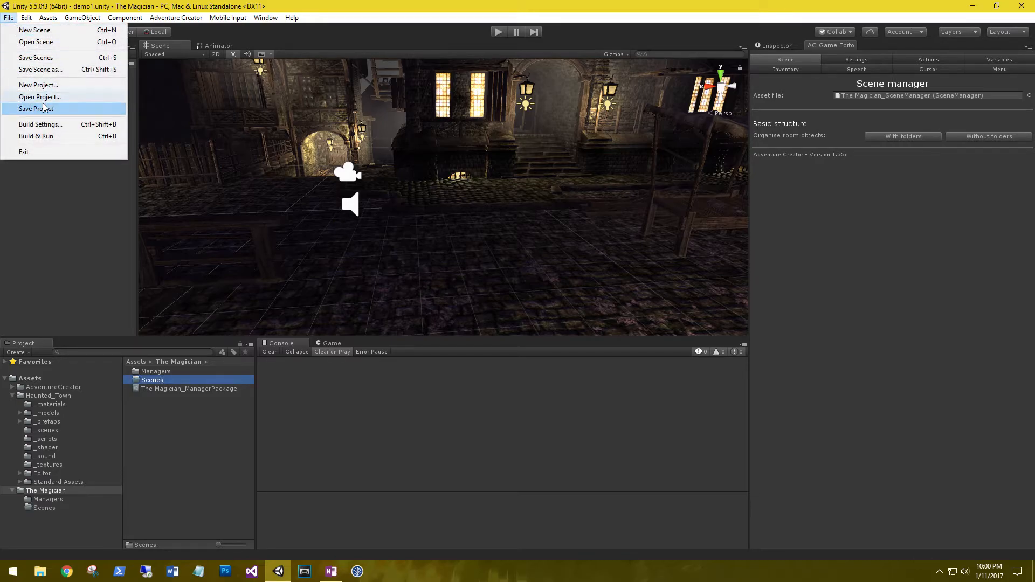
pyautogui.click(36, 70)
pyautogui.doubleClick(131, 122)
pyautogui.click(127, 110)
pyautogui.doubleClick(127, 111)
pyautogui.click(119, 260)
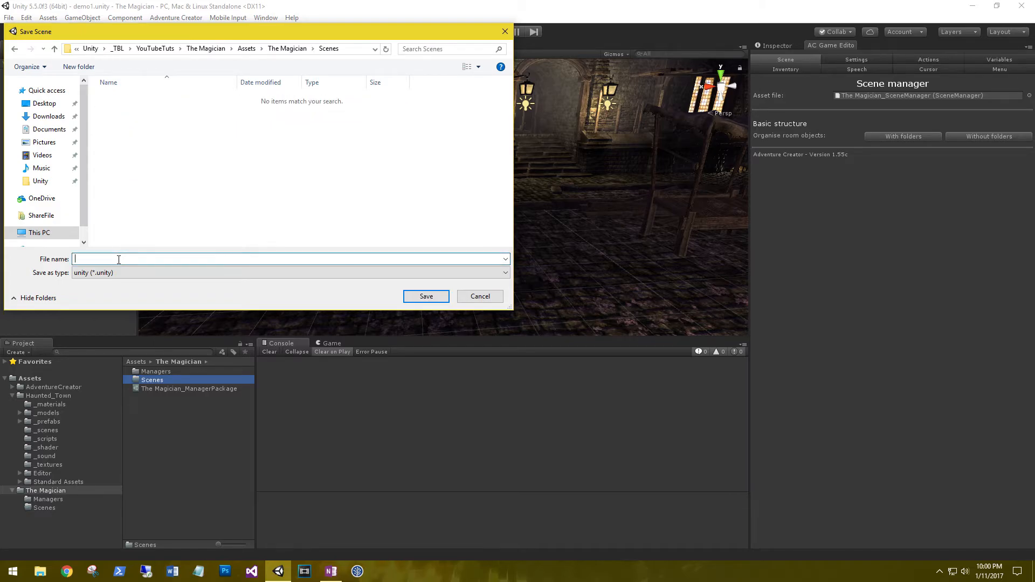
pyautogui.click(426, 297)
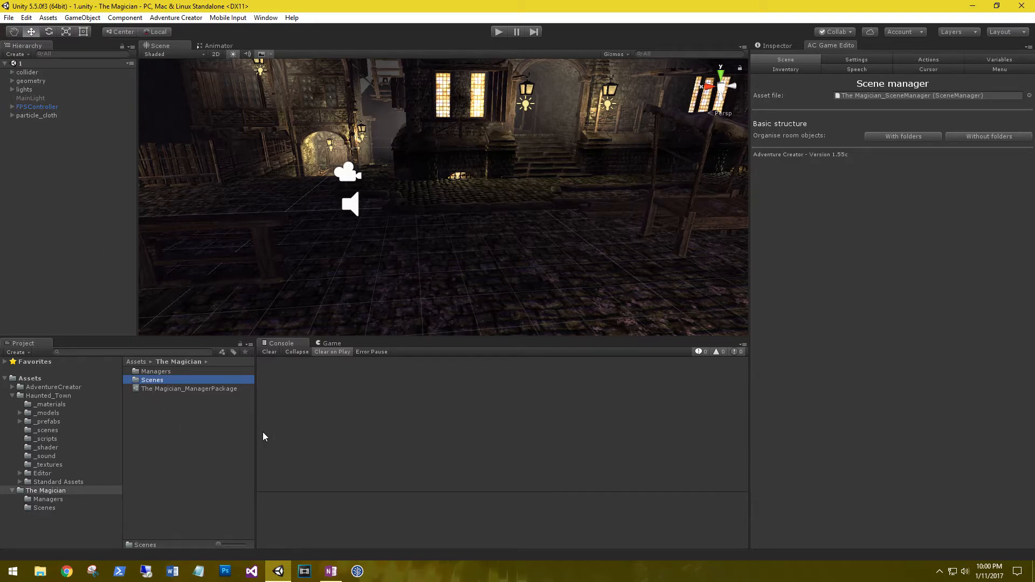
# Step: Organise the scene's room objects with Adventure Creator's folder structure, untagging FirstPersonCharacter so a separate MainCamera is created
pyautogui.moveTo(384, 272); pyautogui.dragTo(196, 236, button='right')
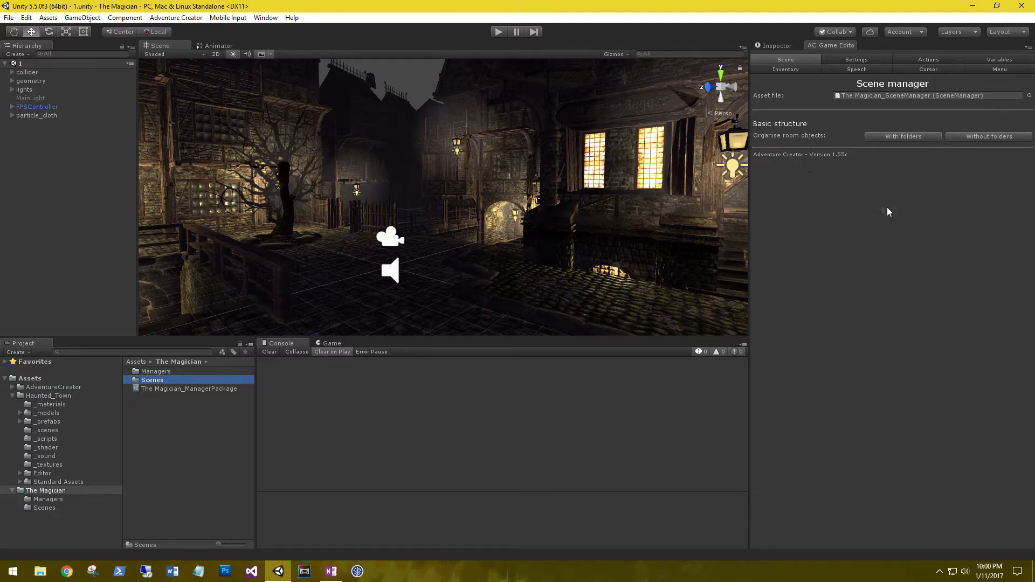
pyautogui.click(878, 141)
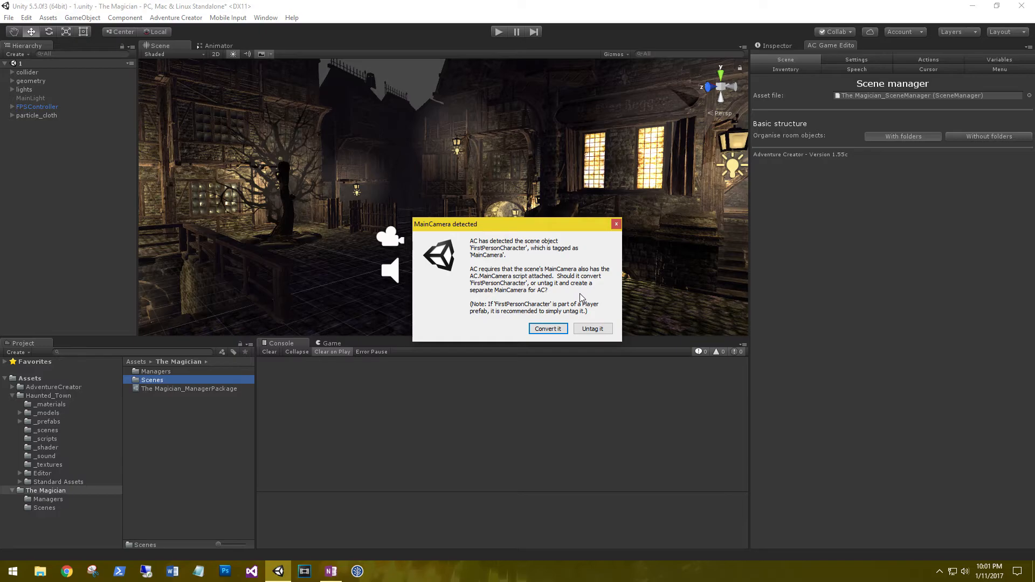
pyautogui.click(598, 330)
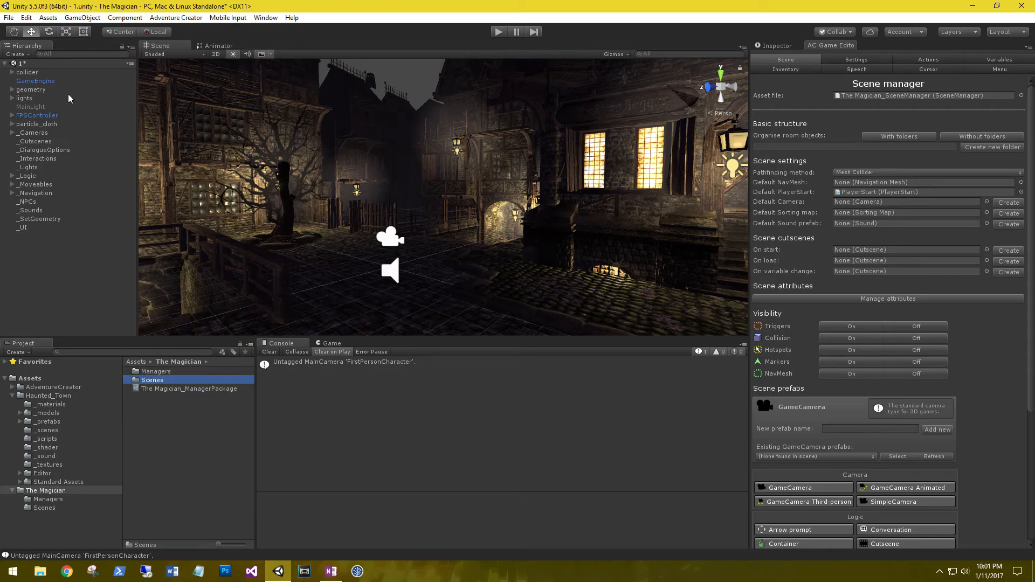
# Step: Move the collider object into the geometry group in the scene hierarchy
pyautogui.click(24, 227)
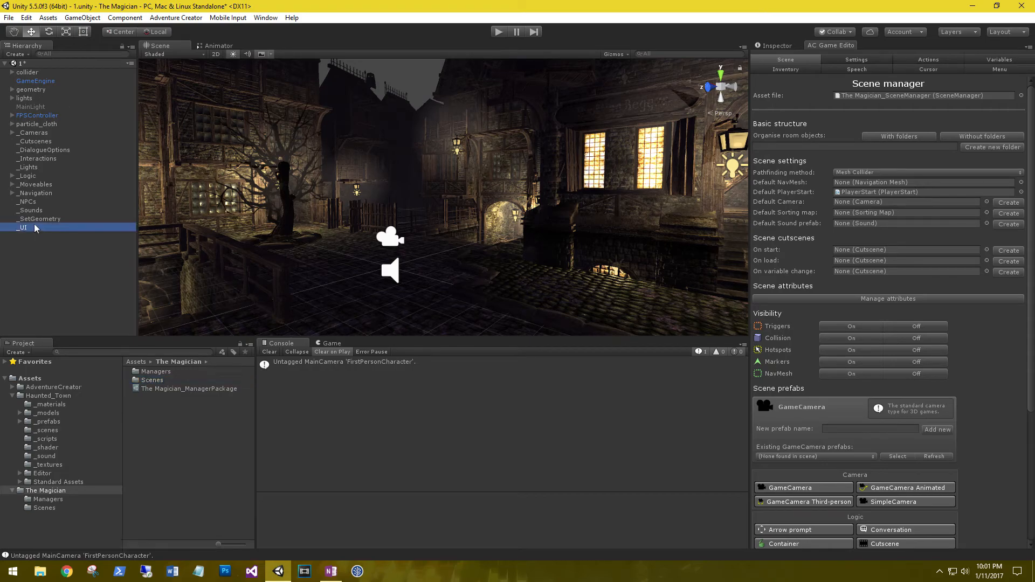
pyautogui.click(44, 220)
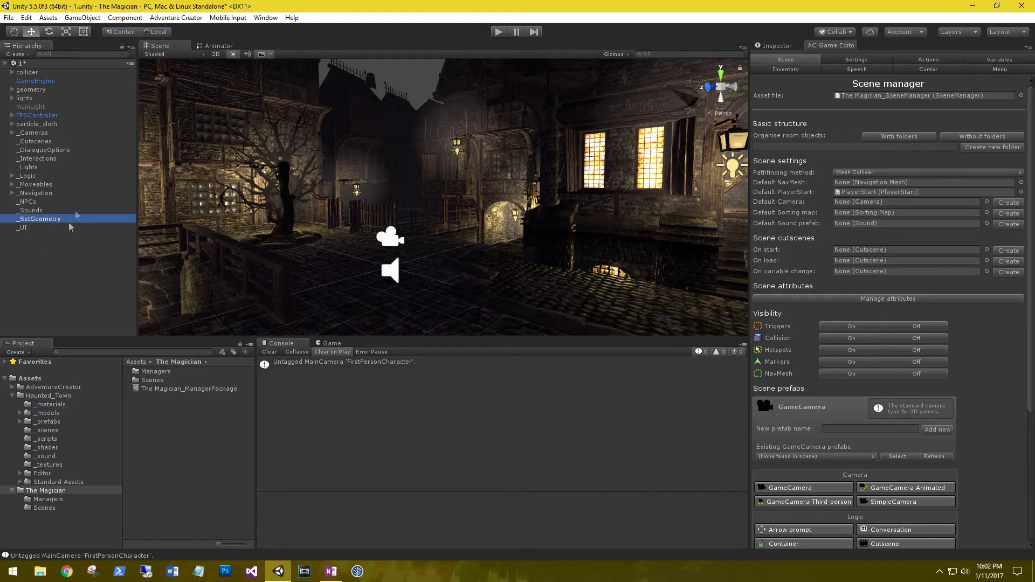
pyautogui.click(34, 90)
pyautogui.click(12, 90)
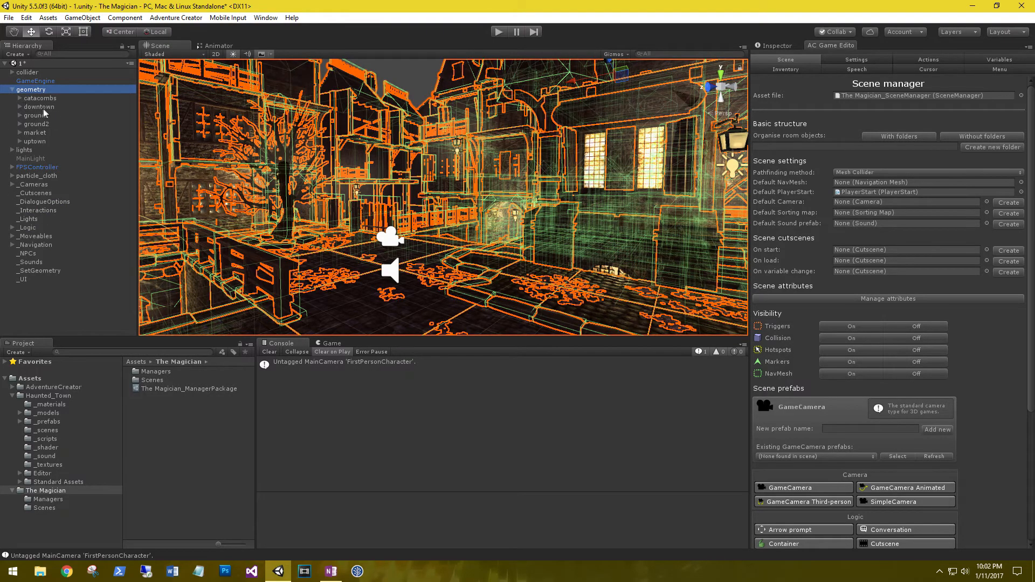
pyautogui.click(69, 309)
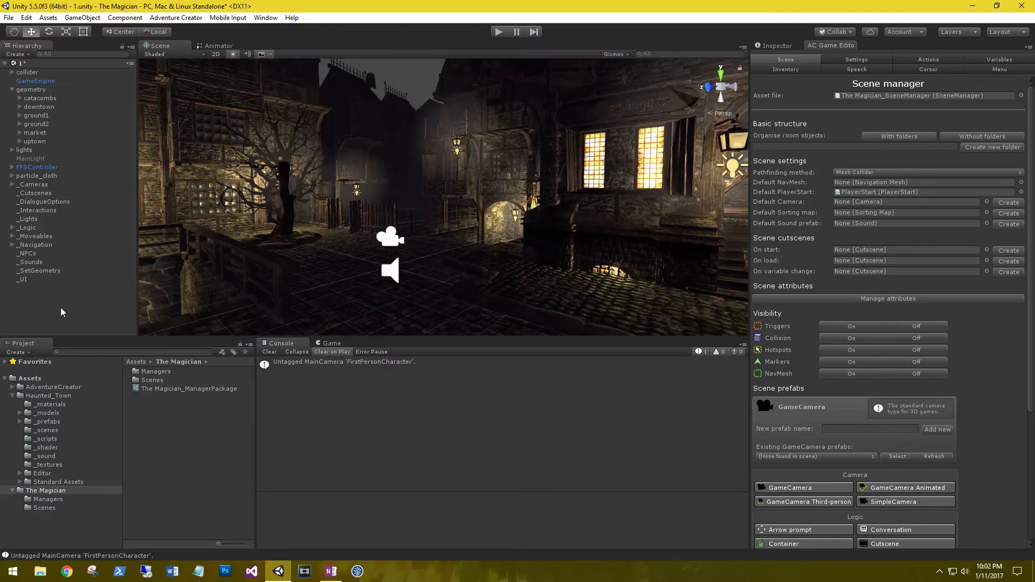
pyautogui.click(31, 74)
pyautogui.moveTo(31, 74); pyautogui.dragTo(38, 92)
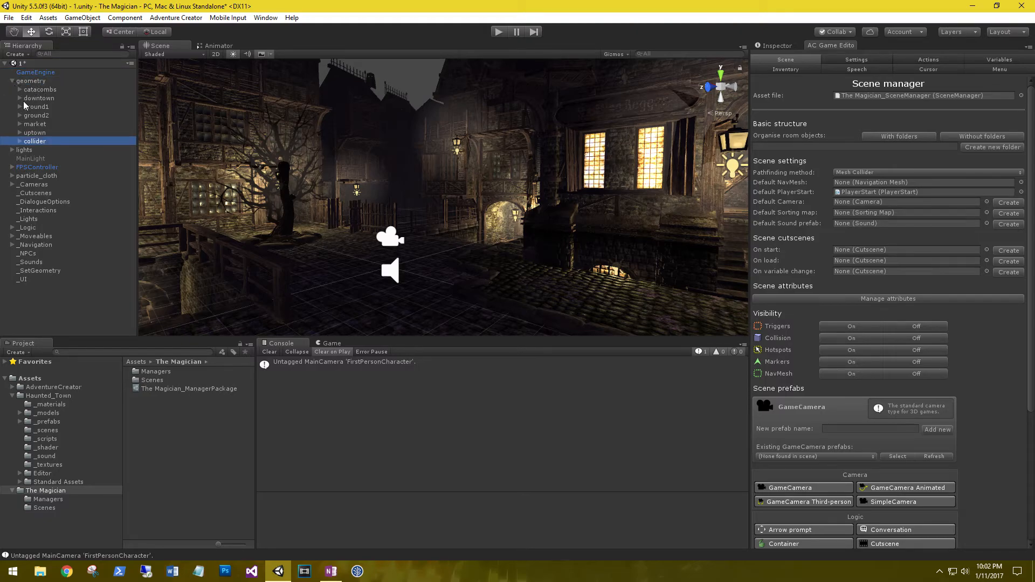
# Step: Move MainLight into the lights group and collapse that group
pyautogui.moveTo(33, 160)
pyautogui.mouseDown()
pyautogui.moveTo(60, 157)
pyautogui.moveTo(26, 151)
pyautogui.mouseUp()
pyautogui.scroll(5, 19, 150)
pyautogui.scroll(10, 9, 124)
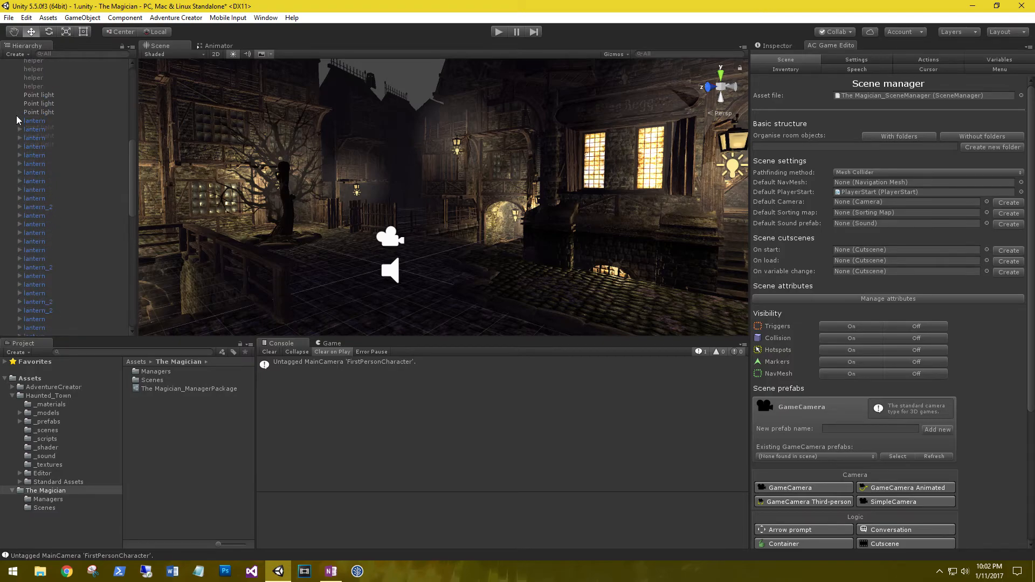
pyautogui.click(13, 150)
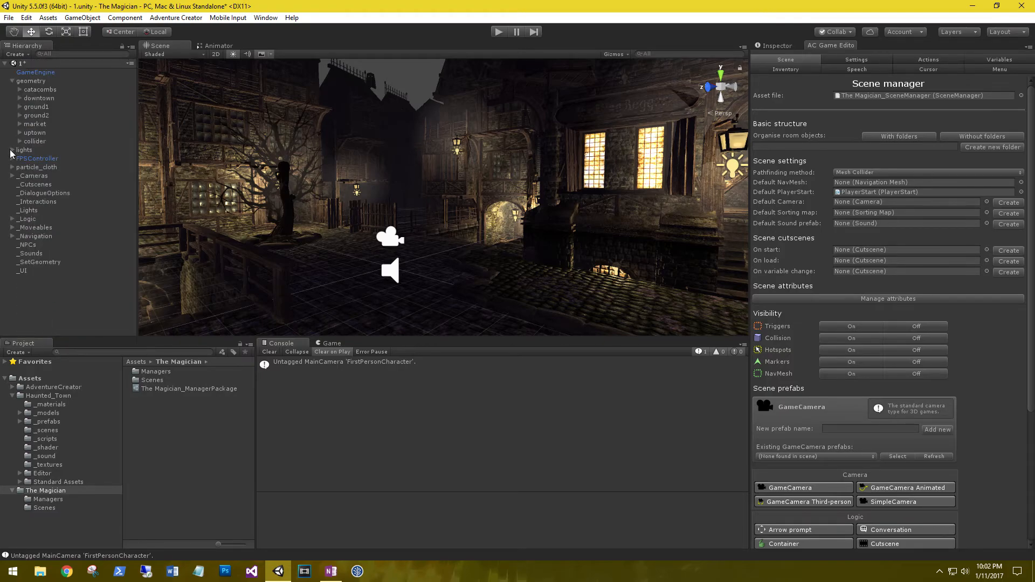
# Step: Move particle_cloth into the geometry group, check its cloth objects in the scene, and collapse the group
pyautogui.moveTo(31, 169); pyautogui.dragTo(37, 84)
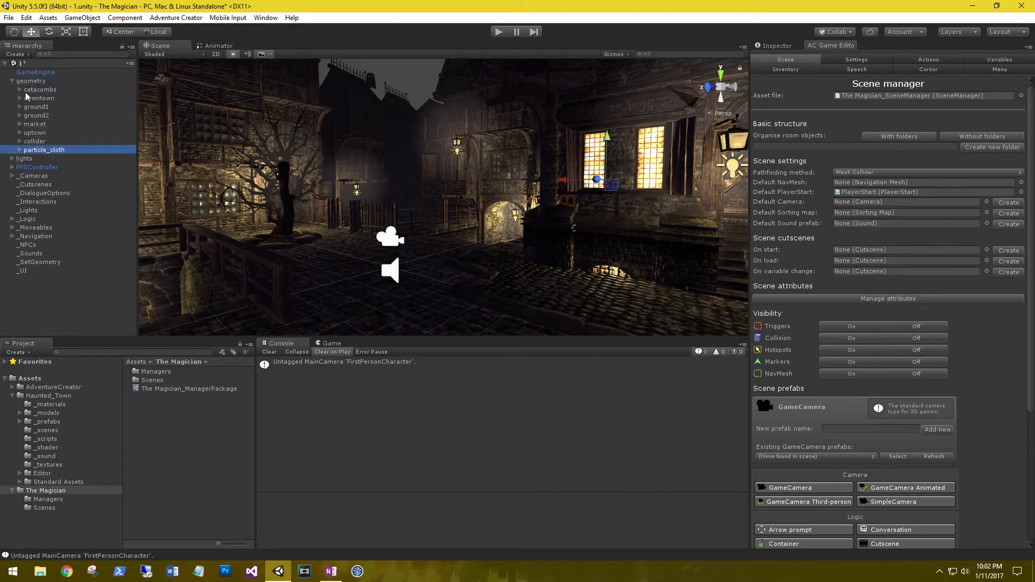
pyautogui.moveTo(400, 222); pyautogui.dragTo(900, 186, button='right')
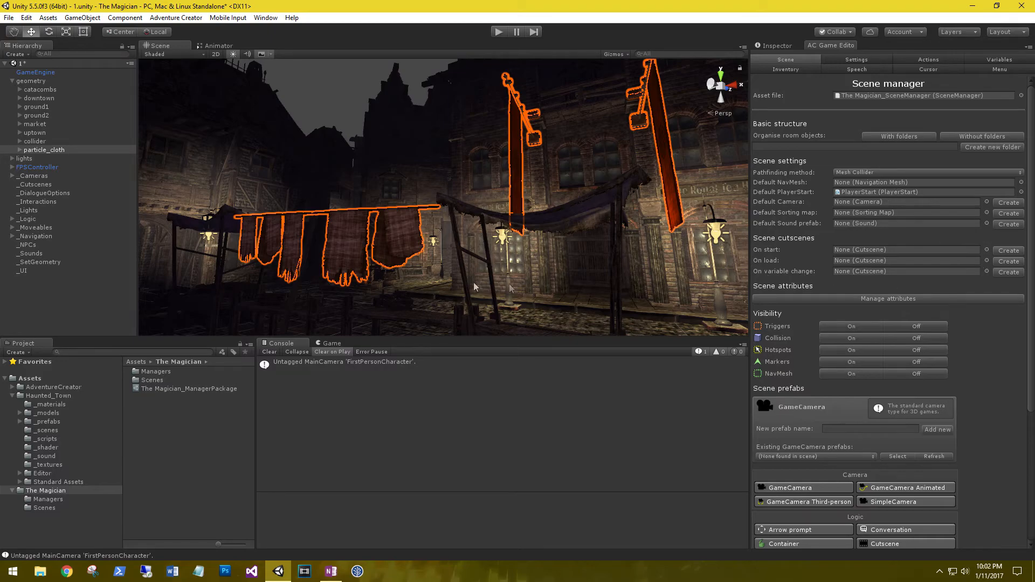
pyautogui.click(30, 167)
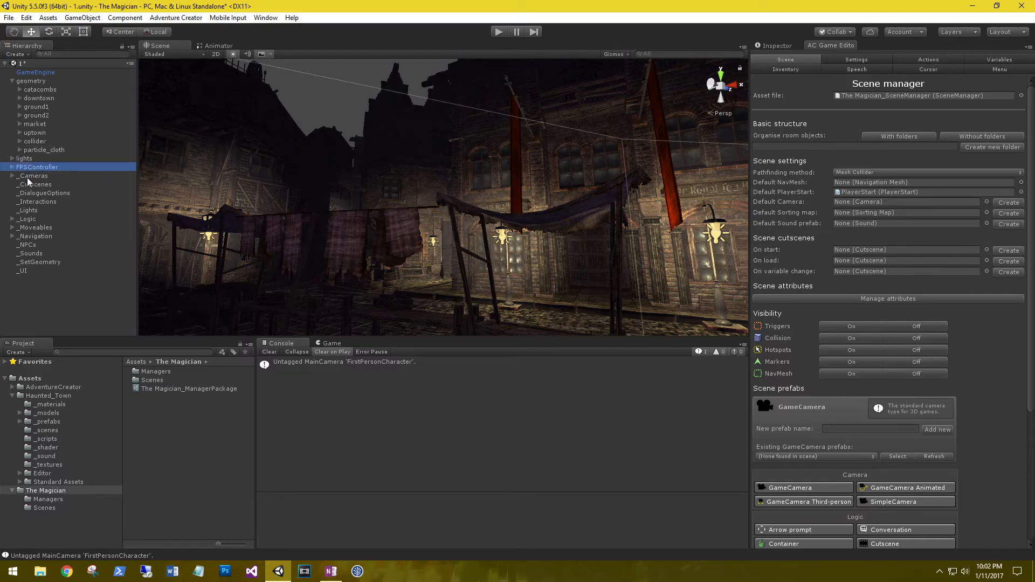
pyautogui.click(27, 178)
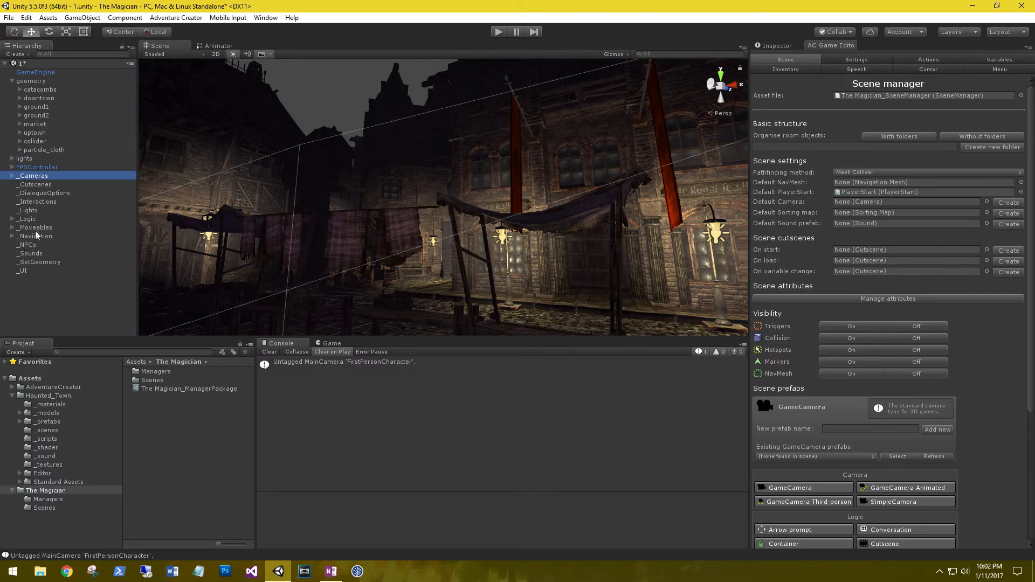
pyautogui.click(12, 81)
pyautogui.click(53, 273)
# Step: Look around the town's market area in the Scene view and switch to OneNote
pyautogui.moveTo(419, 244); pyautogui.dragTo(788, 307, button='right')
pyautogui.press('w')
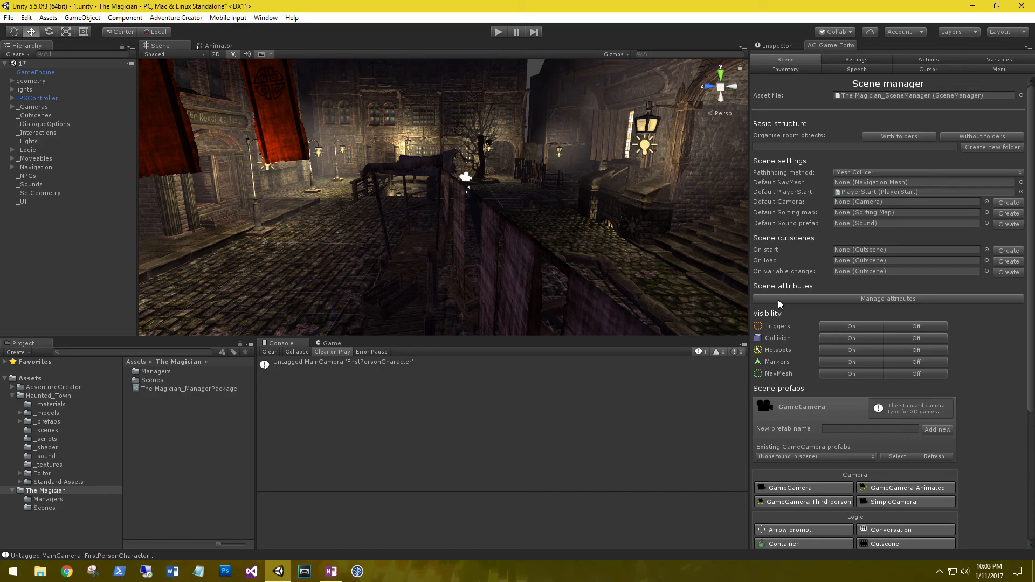
pyautogui.hotkey('alt', 'Tab')
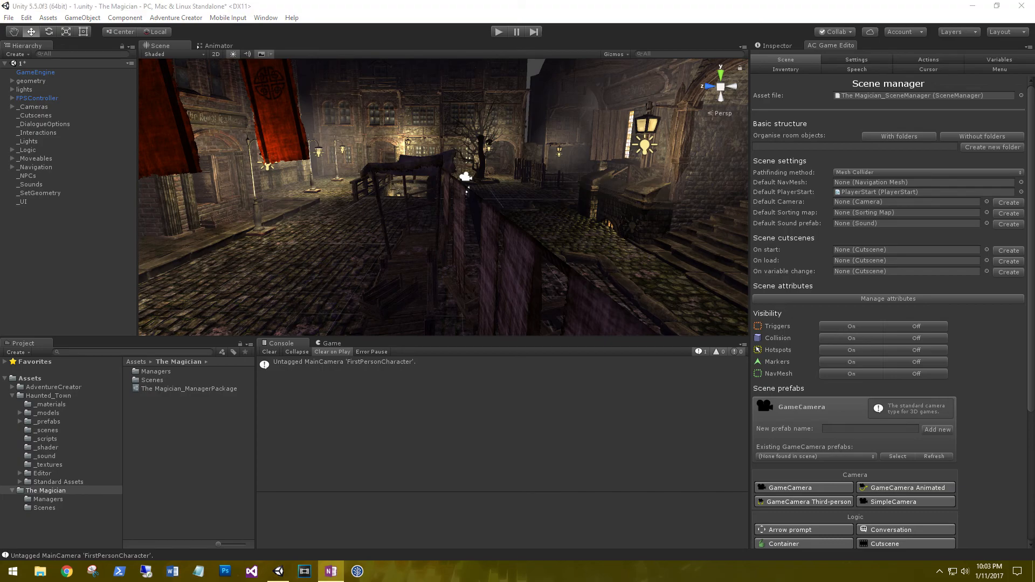